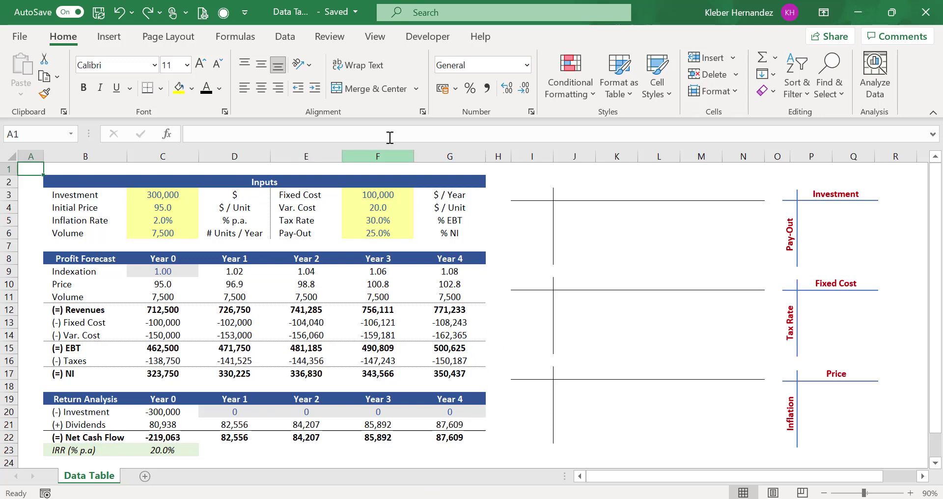
# Step: Look over the available What-If Analysis tools without choosing one, and return to cell A1
pyautogui.click(286, 37)
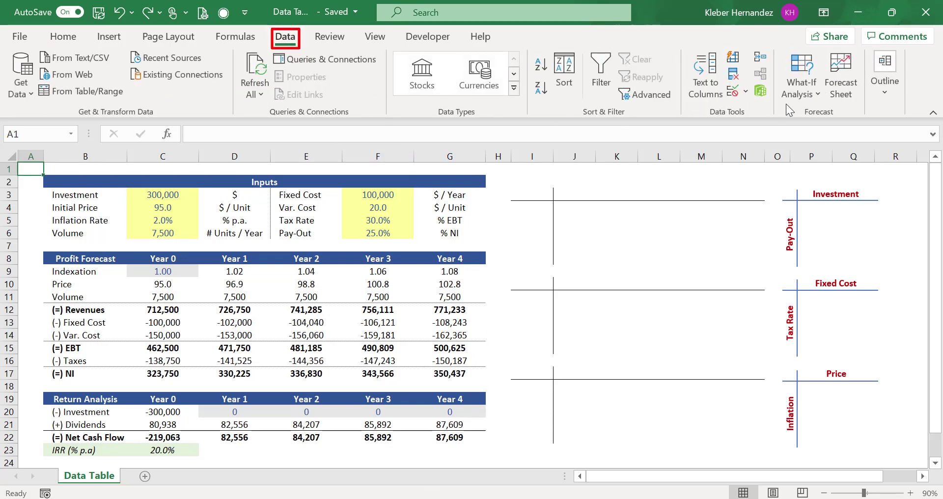
pyautogui.click(813, 95)
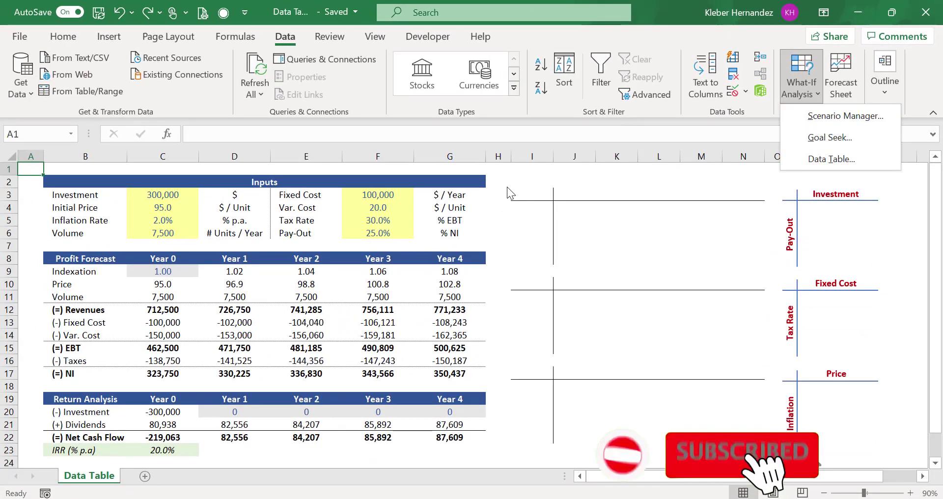
pyautogui.click(504, 185)
pyautogui.click(502, 184)
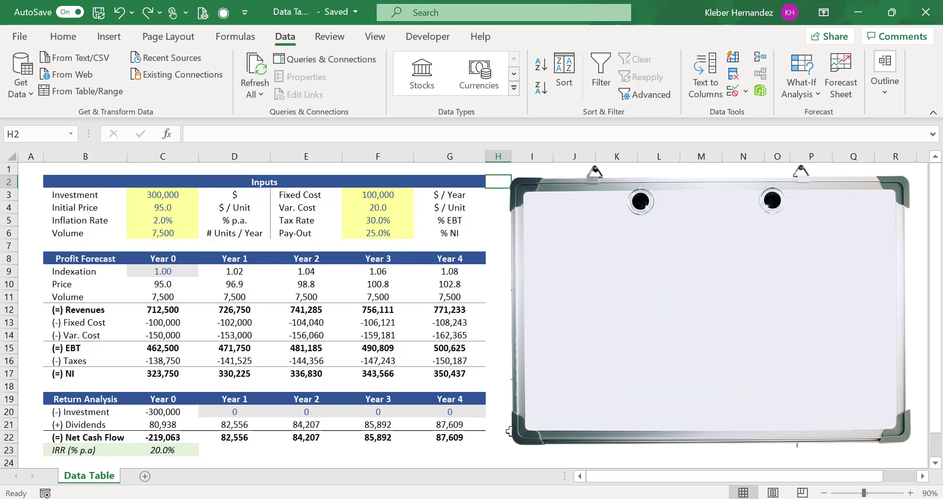
pyautogui.press('Up')
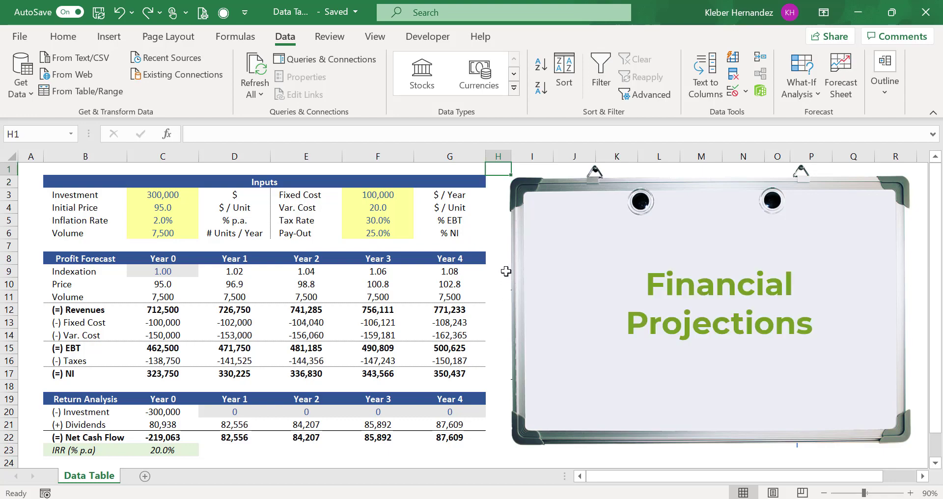
pyautogui.press('Home')
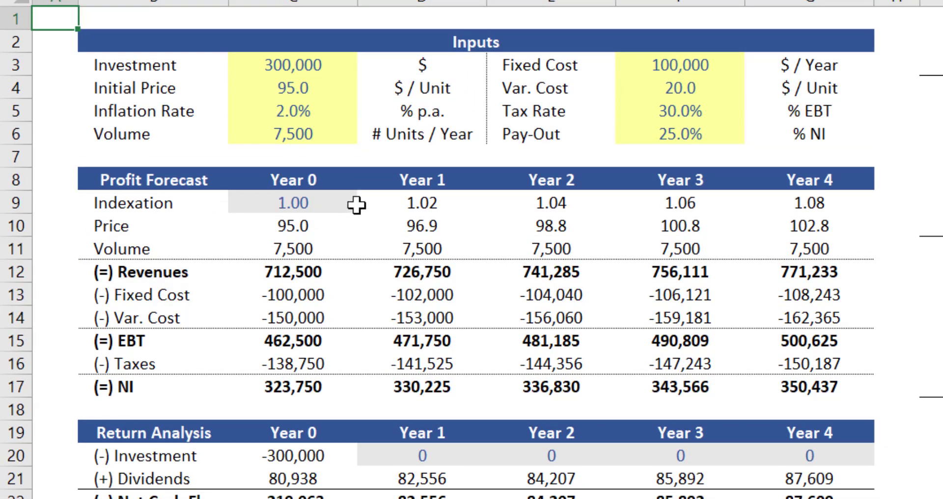
# Step: Examine the Indexation formulas from Year 1 to Year 4 and their reference to the inflation rate
pyautogui.click(411, 204)
pyautogui.press('F2')
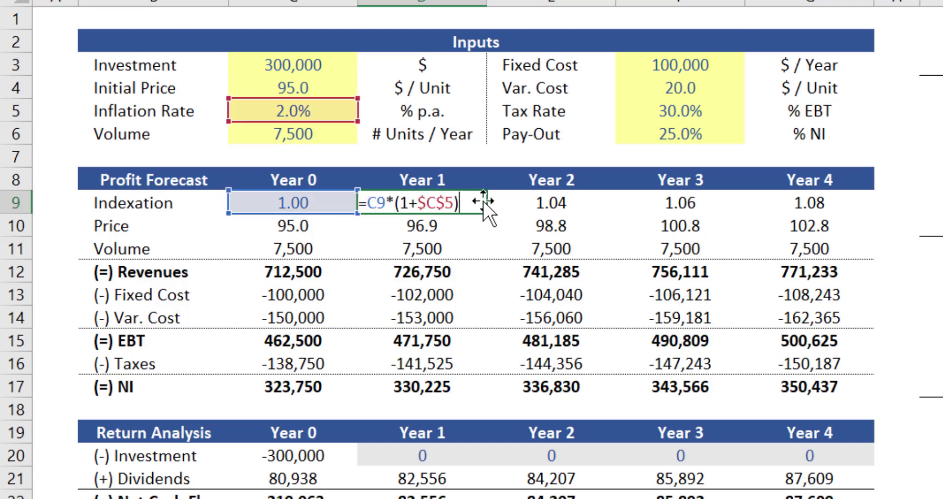
pyautogui.press('Tab')
pyautogui.press('F2')
pyautogui.press('Escape')
pyautogui.press('Tab')
pyautogui.press('F2')
pyautogui.press('Tab')
pyautogui.press('F2')
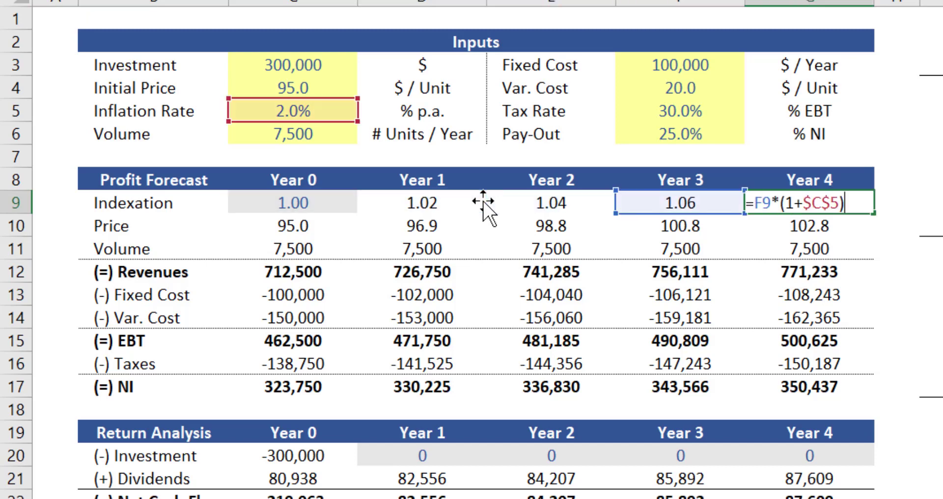
pyautogui.press('Escape')
# Step: Inspect the Year 0 Price formula in the Profit Forecast
pyautogui.click(298, 226)
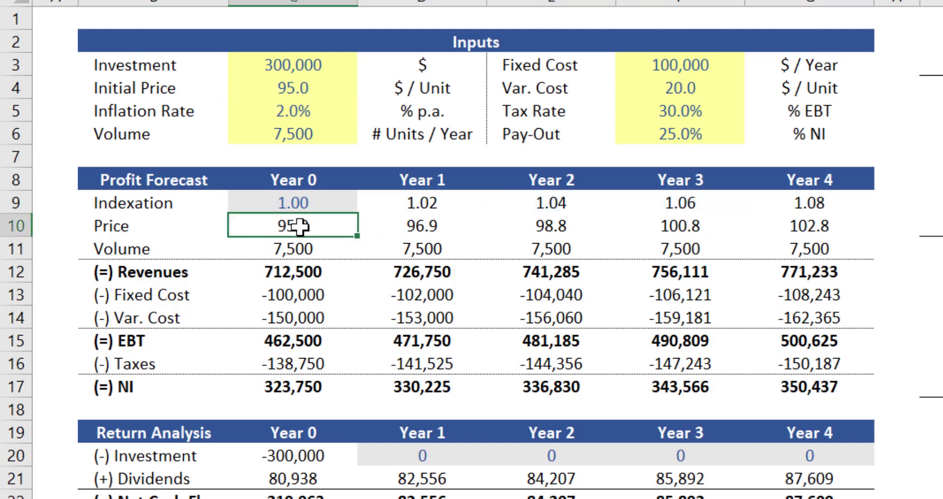
pyautogui.press('F2')
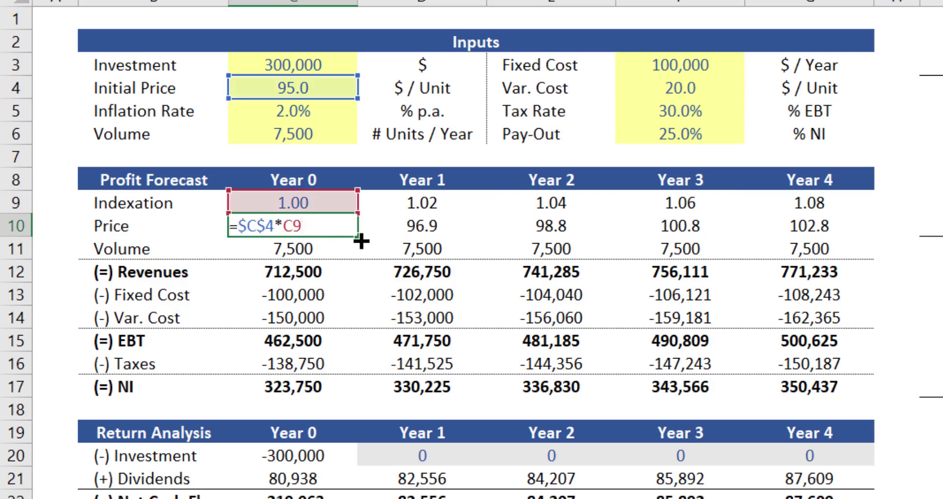
pyautogui.press('Escape')
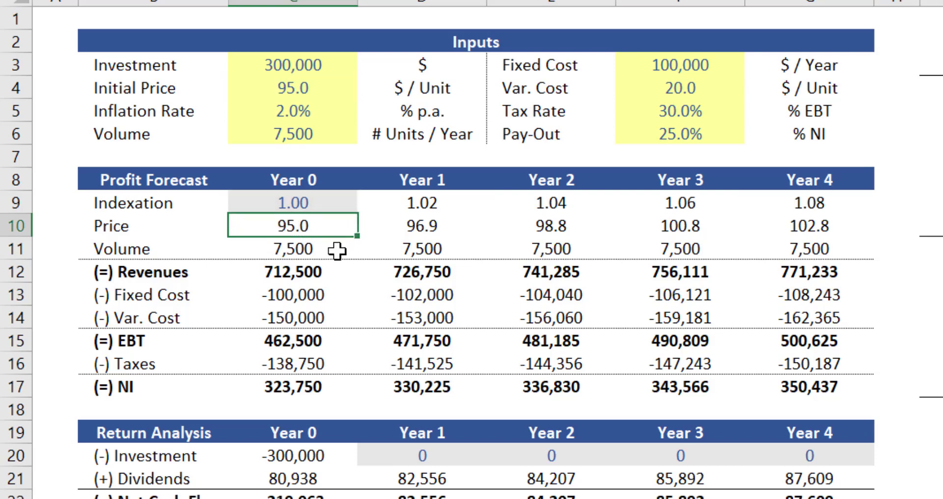
# Step: Check the Volume formulas for Year 0 through Year 4 and the input cell they reference
pyautogui.click(338, 251)
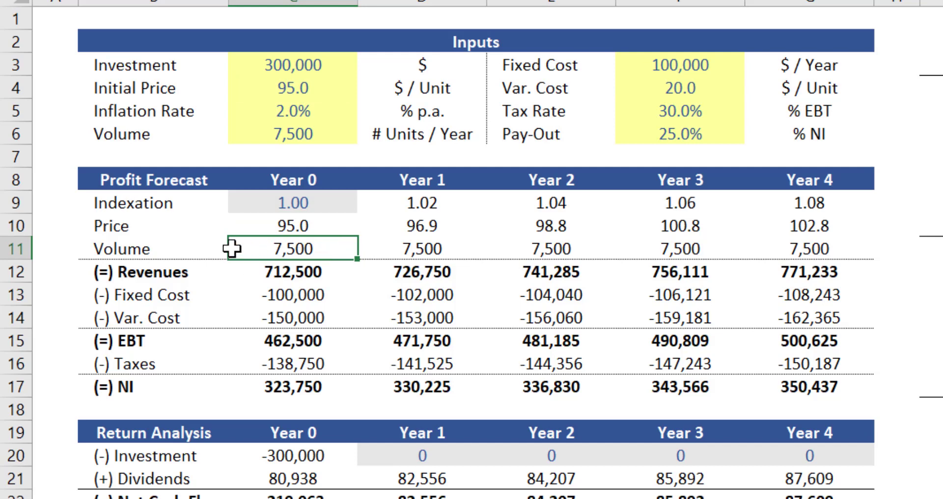
pyautogui.press('F2')
pyautogui.press('Escape')
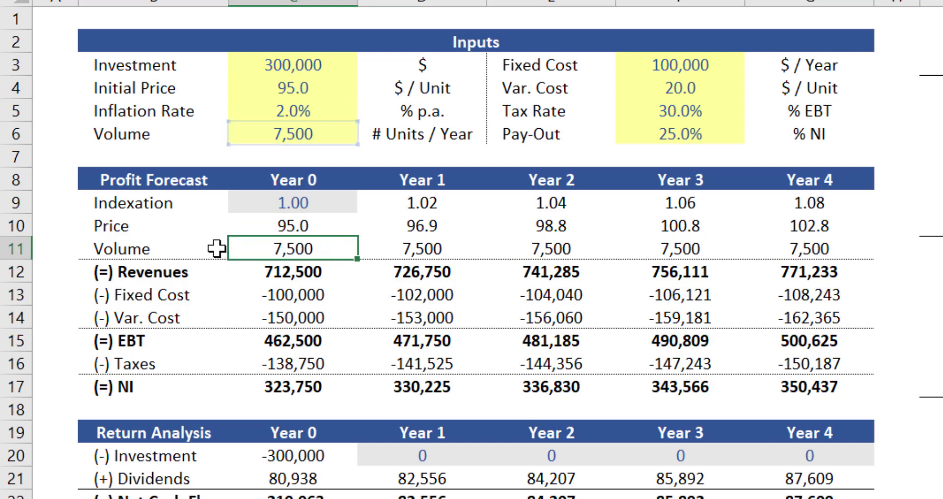
pyautogui.press('Right')
pyautogui.press('F2')
pyautogui.press('Escape')
pyautogui.press('Right')
pyautogui.press('F2')
pyautogui.press('Escape')
pyautogui.press('Right')
pyautogui.press('F2')
pyautogui.press('Escape')
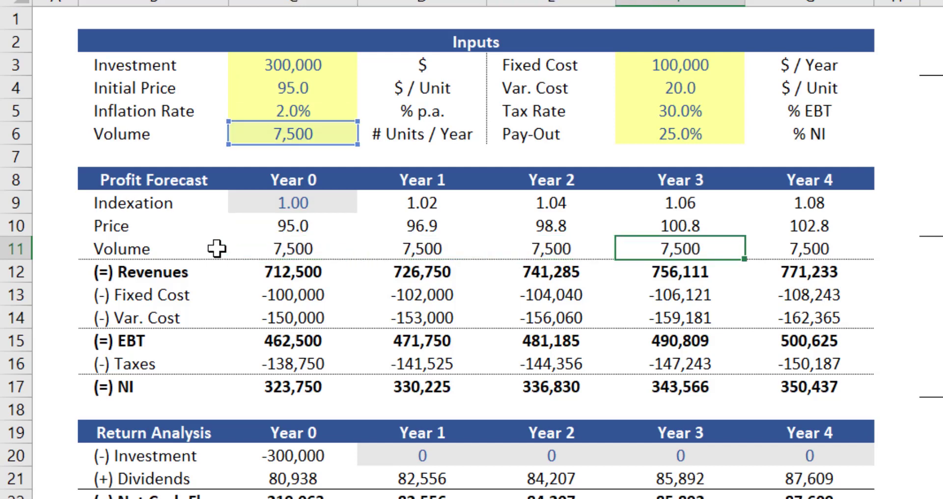
pyautogui.press('Right')
pyautogui.press('F2')
pyautogui.press('Escape')
# Step: Inspect the Year 0 Revenues formula and the cells it multiplies
pyautogui.press('Left')
pyautogui.press('Left')
pyautogui.press('Left')
pyautogui.press('Left')
pyautogui.press('Down')
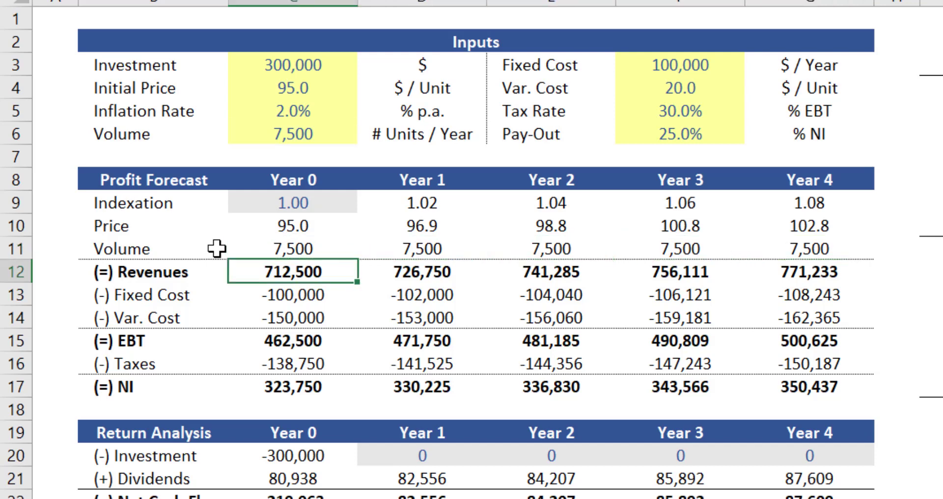
pyautogui.press('F2')
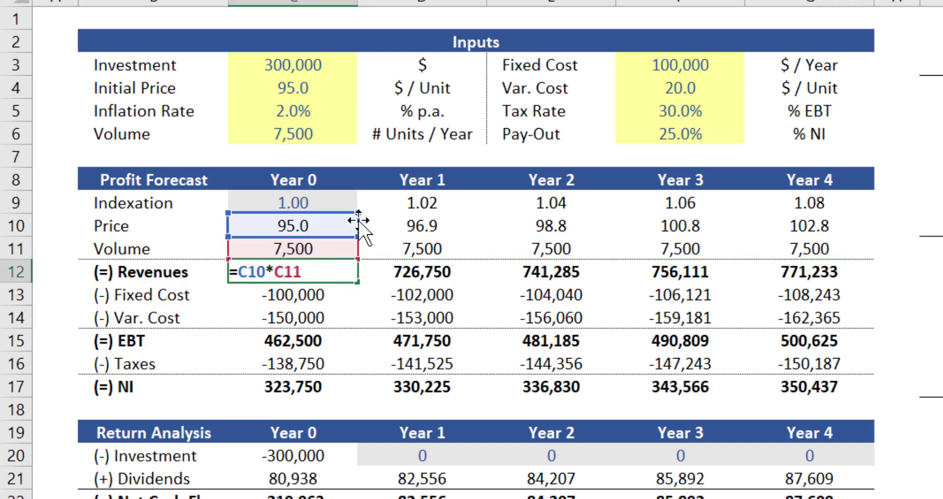
pyautogui.press('Escape')
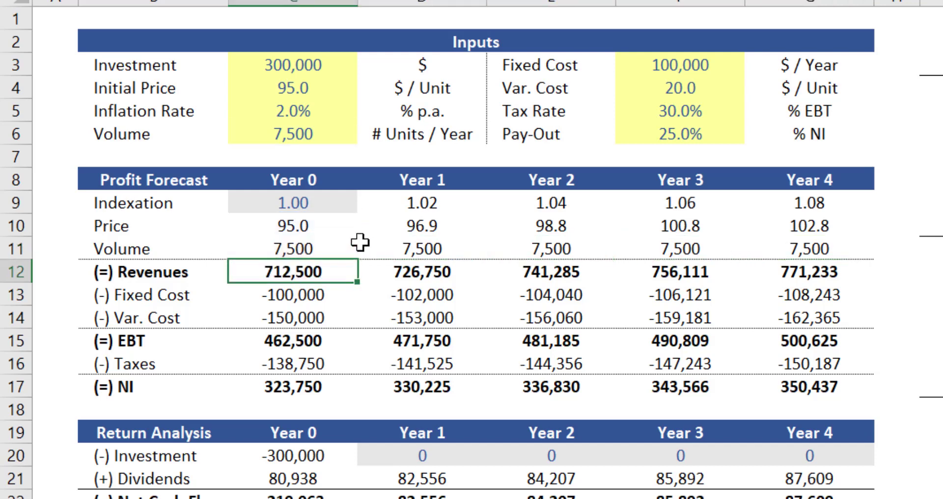
# Step: Review the Year 0 Fixed Cost and Var. Cost formulas and their input references
pyautogui.press('Down')
pyautogui.press('F2')
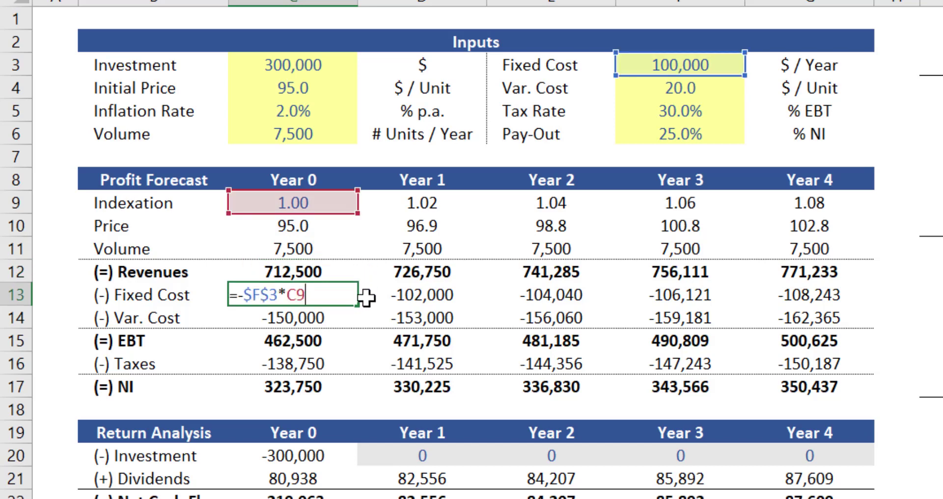
pyautogui.press('Escape')
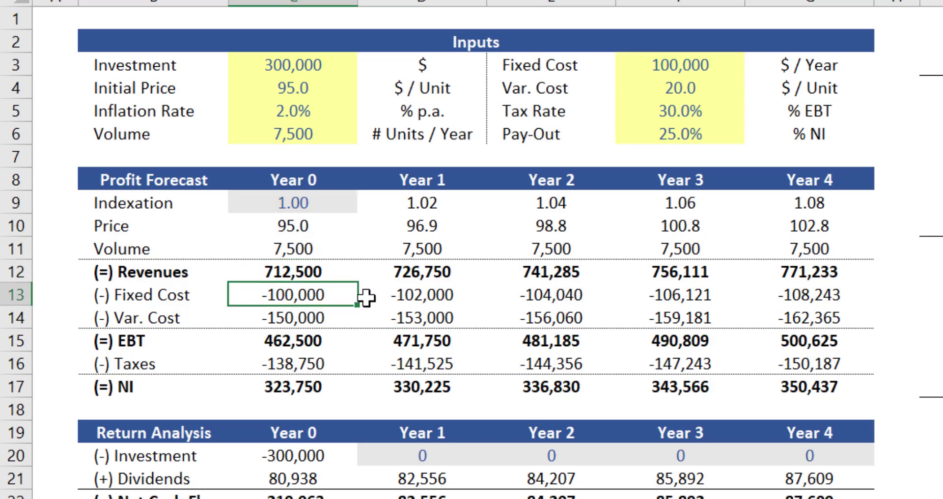
pyautogui.press('Down')
pyautogui.press('F2')
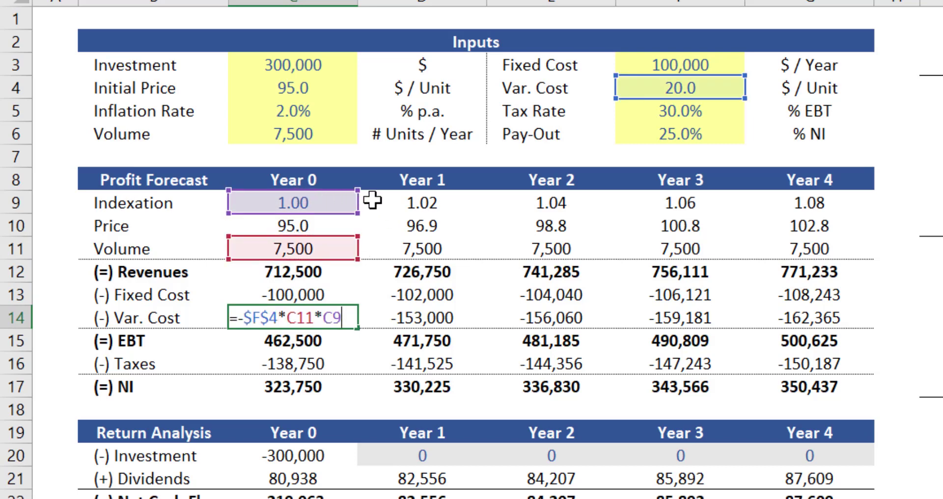
pyautogui.press('Return')
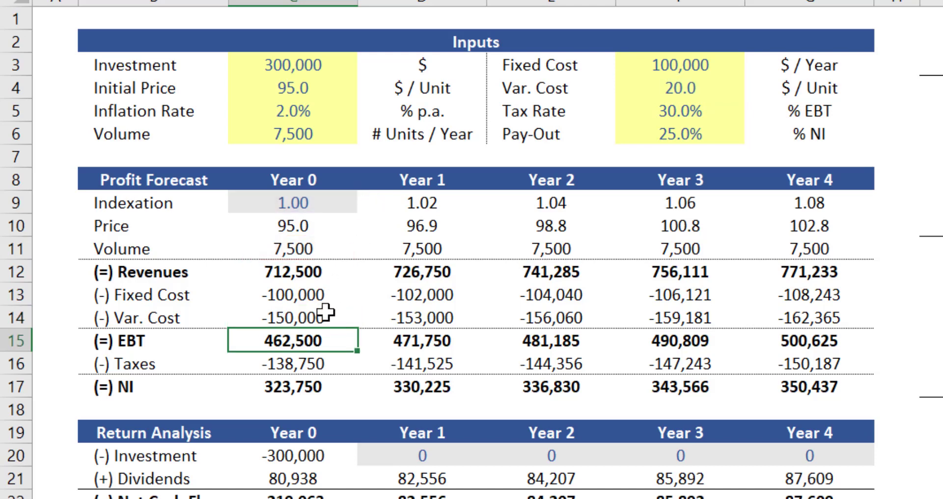
# Step: Review the EBT row and inspect the Year 0 Taxes and NI formulas
pyautogui.click(140, 344)
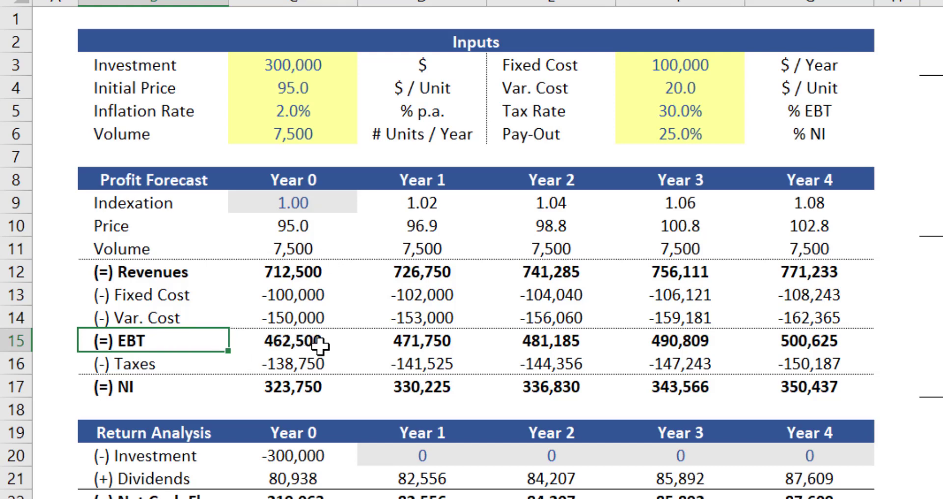
pyautogui.click(310, 360)
pyautogui.press('F2')
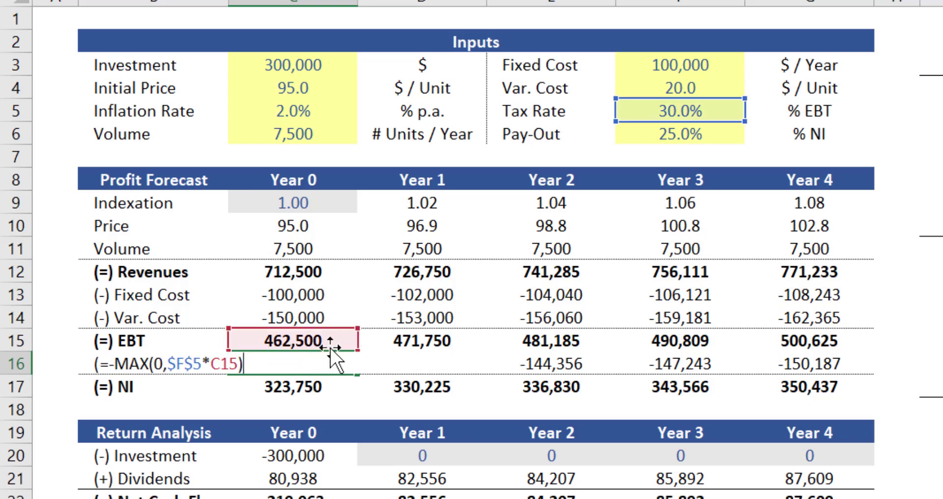
pyautogui.press('Escape')
pyautogui.click(305, 387)
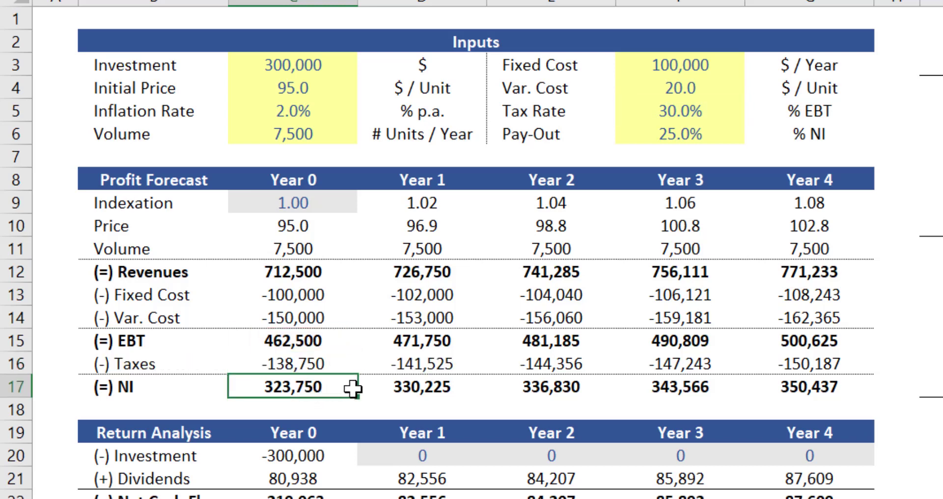
pyautogui.press('F2')
pyautogui.press('Escape')
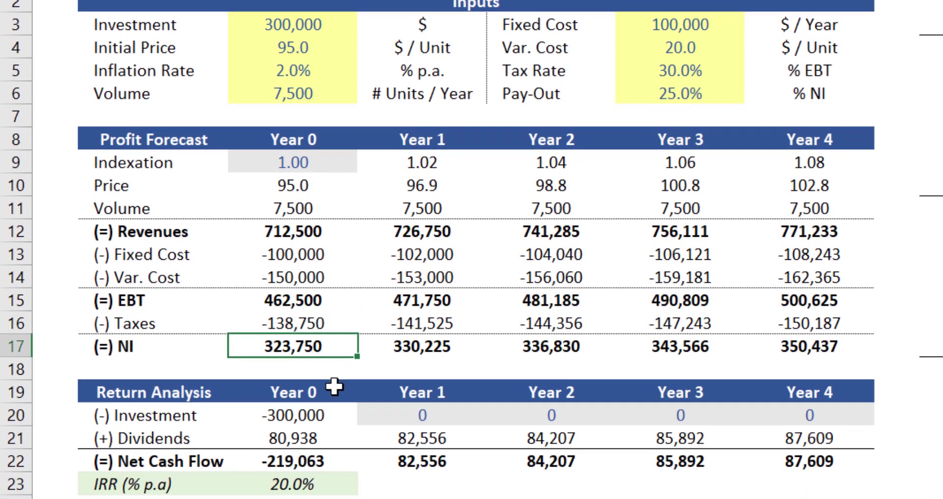
# Step: Go through the Return Analysis block, viewing the Year 0 Investment cell and inspecting the Year 0 Dividends formula
pyautogui.press('Down')
pyautogui.press('Down')
pyautogui.press('Down')
pyautogui.press('Down')
pyautogui.press('Down')
pyautogui.press('Down')
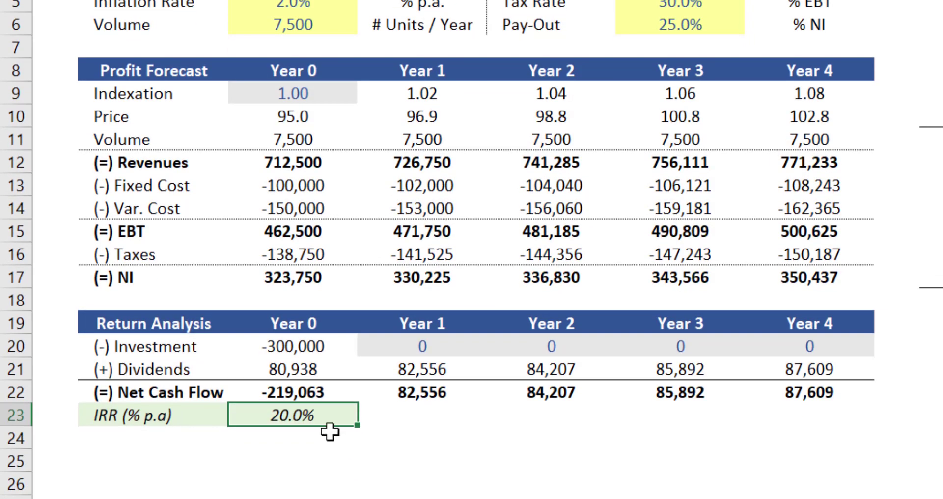
pyautogui.click(307, 342)
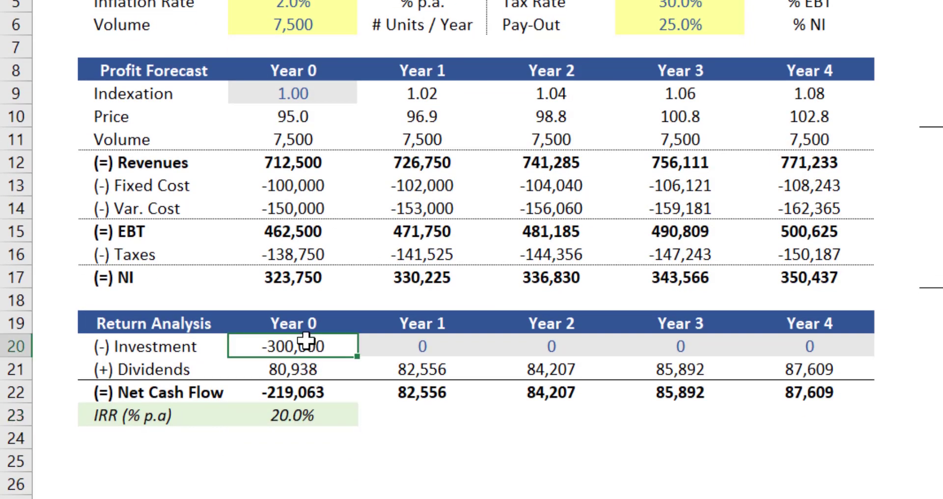
pyautogui.click(324, 368)
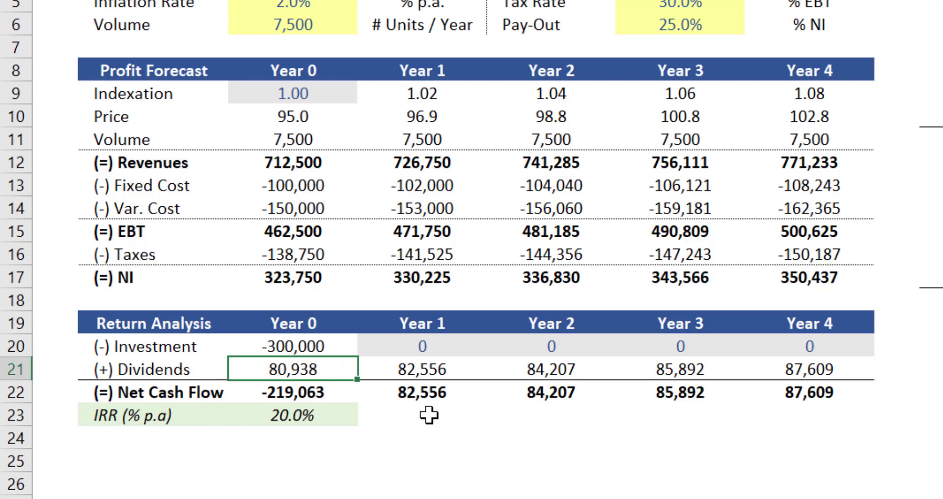
pyautogui.press('F2')
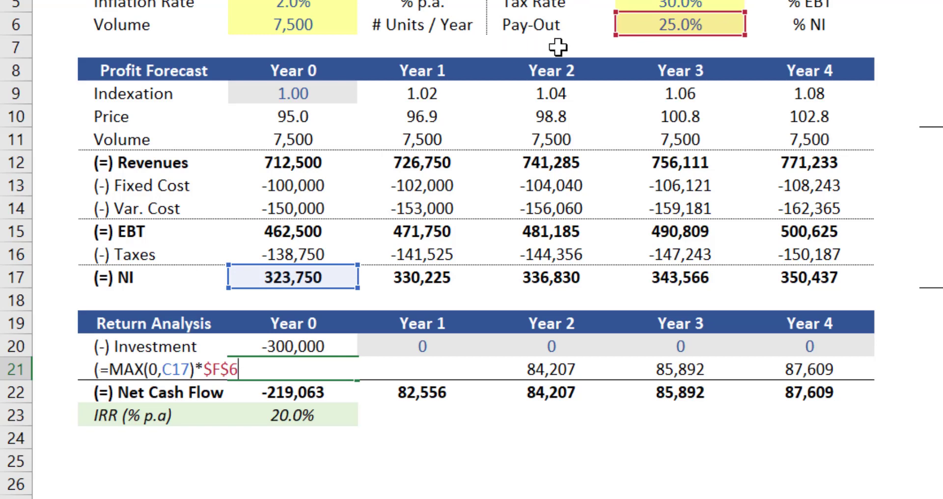
pyautogui.press('Escape')
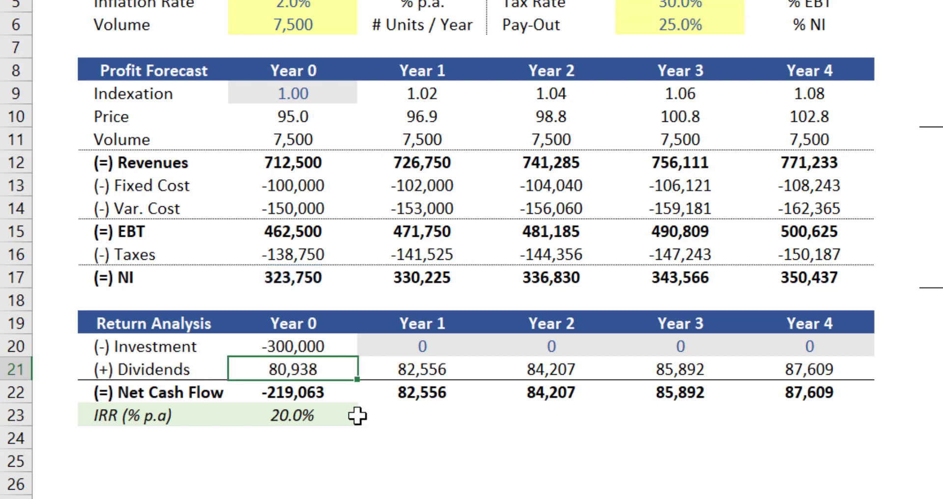
# Step: Check the Net Cash Flow formulas for Year 0 through Year 4, and select the whole row of cash flows
pyautogui.press('Down')
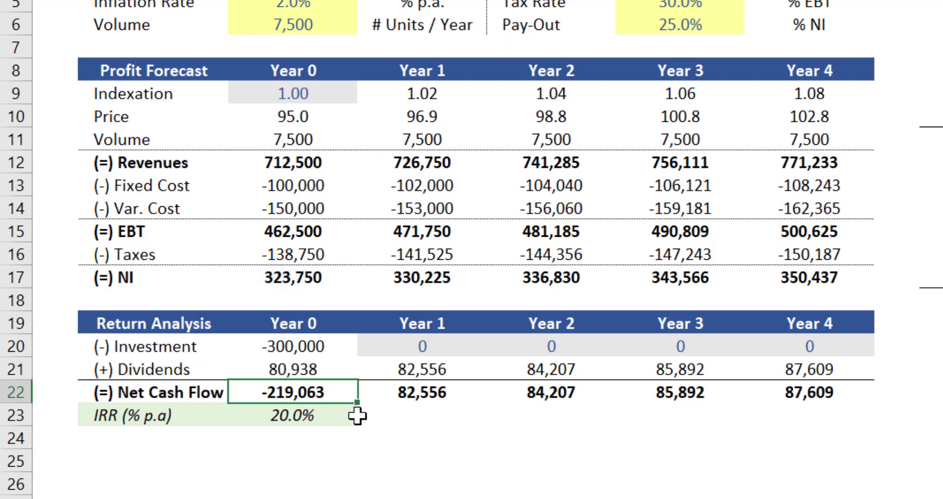
pyautogui.press('F2')
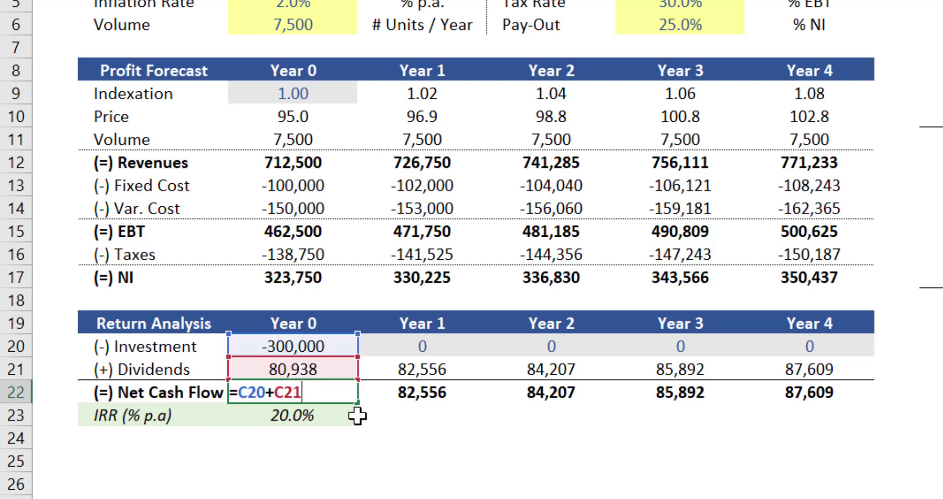
pyautogui.press('Tab')
pyautogui.press('F2')
pyautogui.press('Tab')
pyautogui.press('F2')
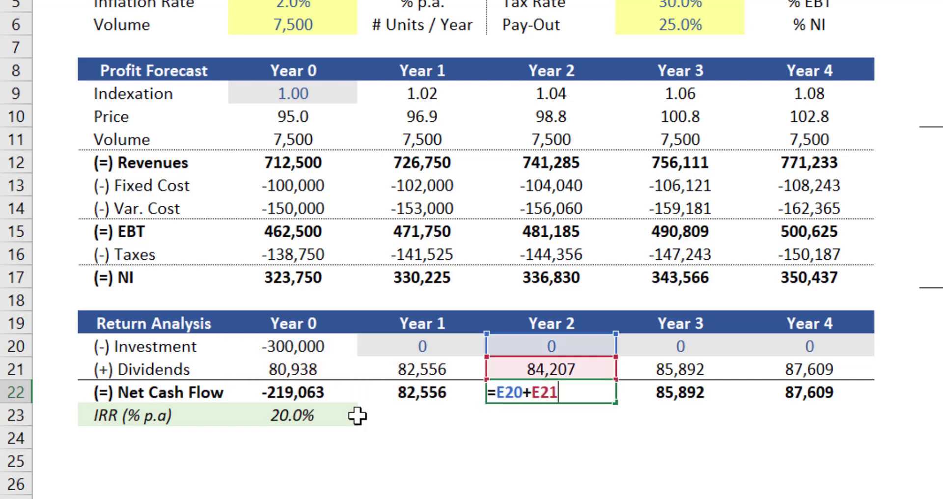
pyautogui.press('Tab')
pyautogui.press('F2')
pyautogui.press('Tab')
pyautogui.press('F2')
pyautogui.press('Escape')
pyautogui.hotkey('shift', 'Left')
pyautogui.hotkey('shift', 'Left')
pyautogui.hotkey('shift', 'Left')
pyautogui.hotkey('shift', 'Left')
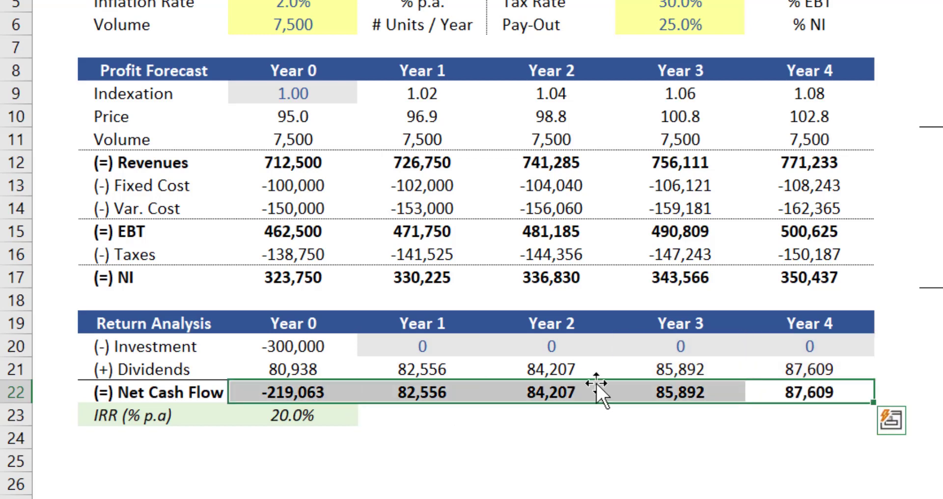
# Step: Inspect the IRR formula in C23 and the Net Cash Flow range it references
pyautogui.click(326, 415)
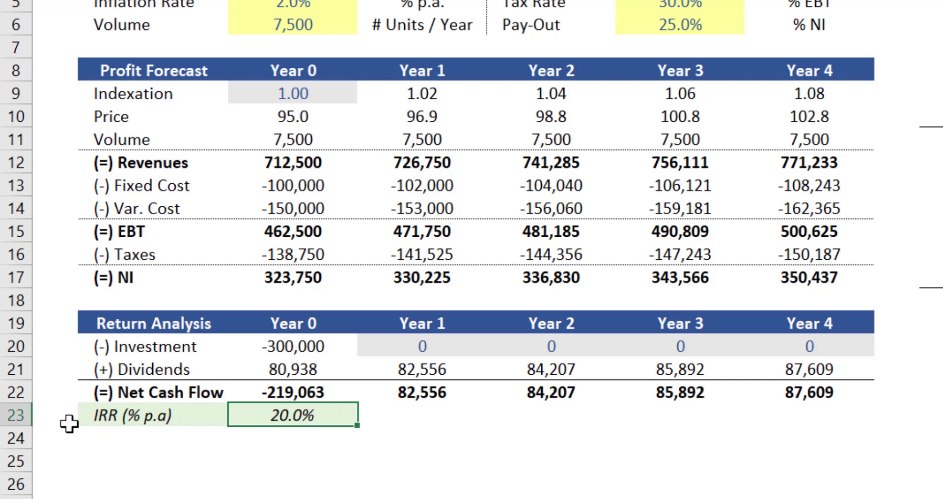
pyautogui.press('F2')
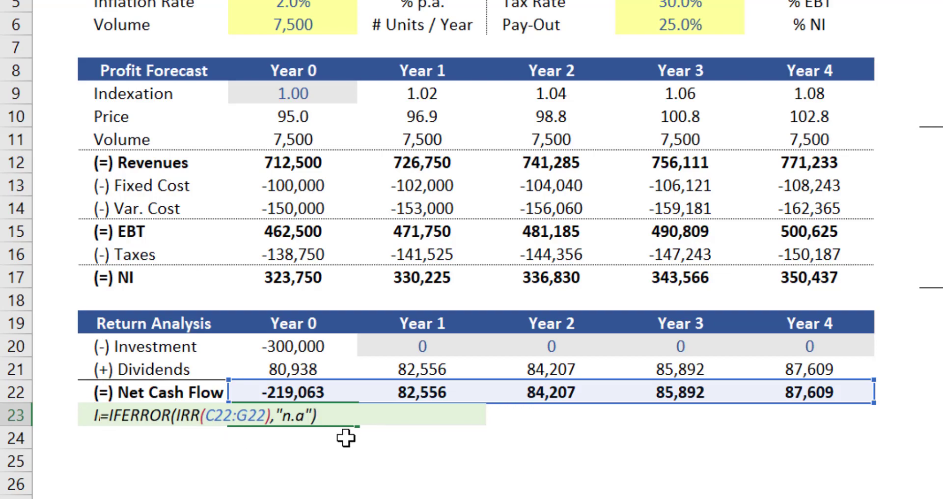
pyautogui.press('Escape')
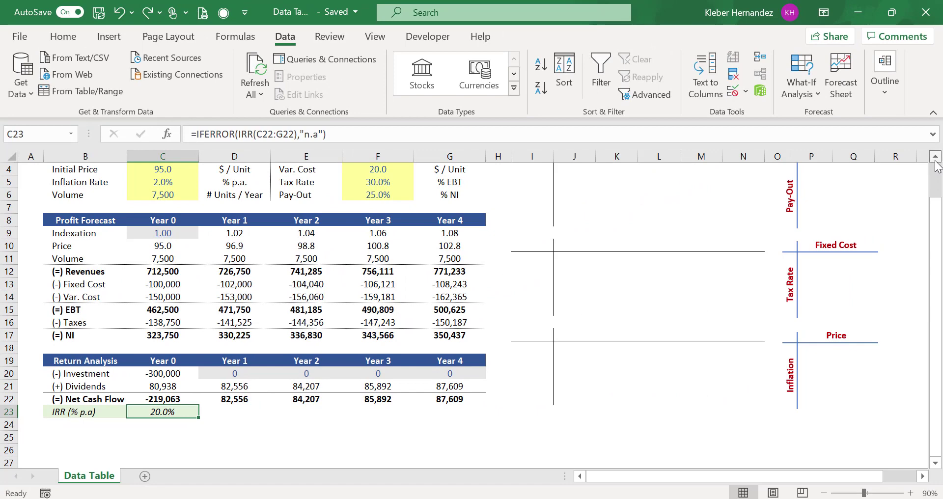
# Step: Display the formulas across the sheet, trace the Year 0 column from IRR up to Revenues, and return to the values view
pyautogui.scroll(1, 936, 164)
pyautogui.hotkey('ctrl', '`')
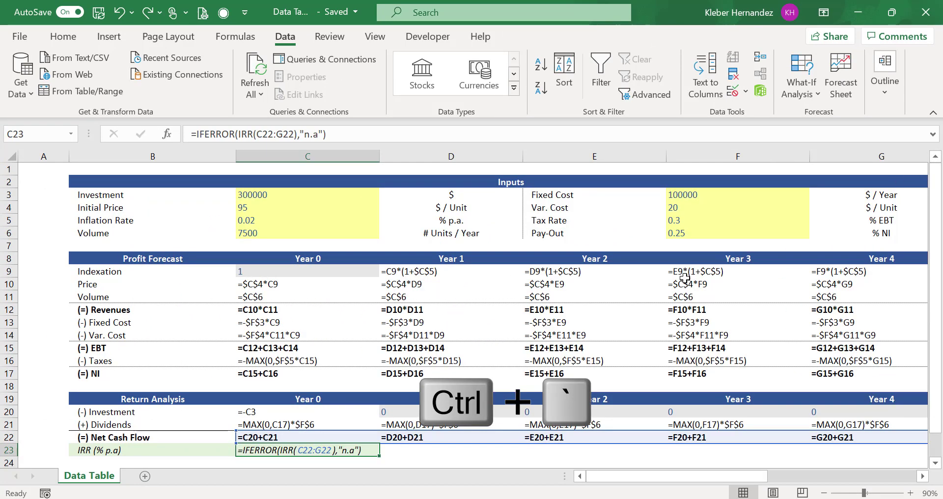
pyautogui.press('Up')
pyautogui.press('Up')
pyautogui.press('Up')
pyautogui.press('Up')
pyautogui.press('Up')
pyautogui.press('Up')
pyautogui.press('Up')
pyautogui.press('Up')
pyautogui.press('Up')
pyautogui.press('Up')
pyautogui.press('Up')
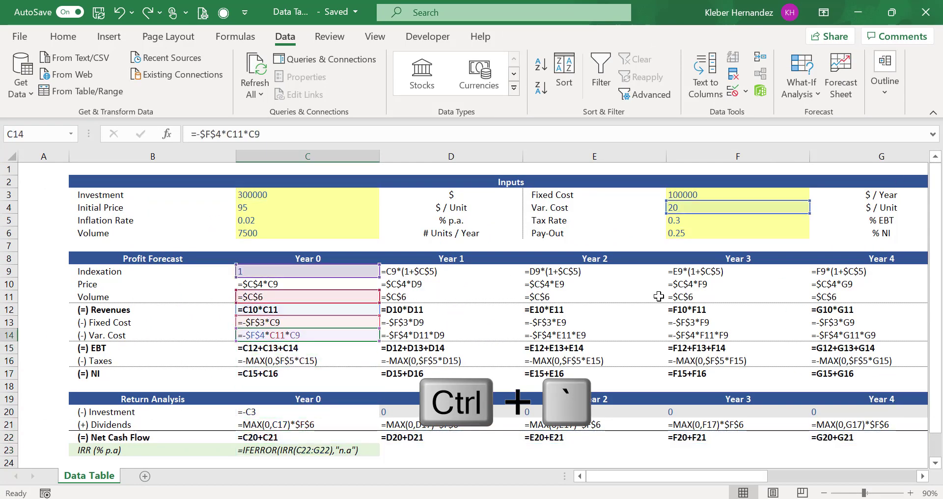
pyautogui.hotkey('ctrl', '`')
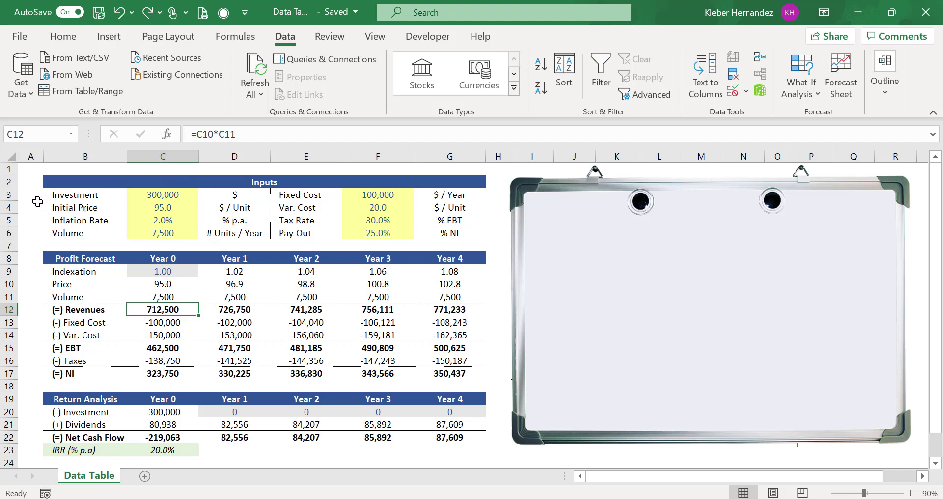
# Step: Set the Investment input to 320,000 and check its effect on the IRR
pyautogui.click(35, 199)
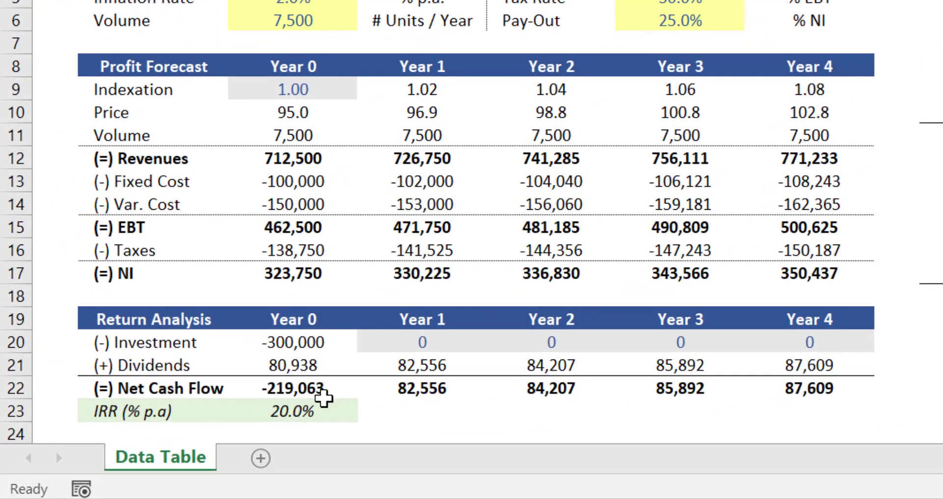
pyautogui.click(312, 410)
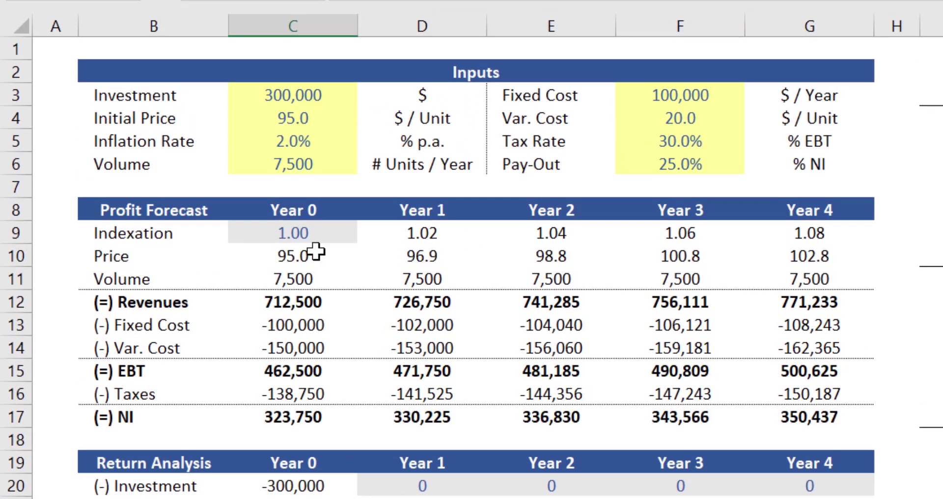
pyautogui.click(305, 96)
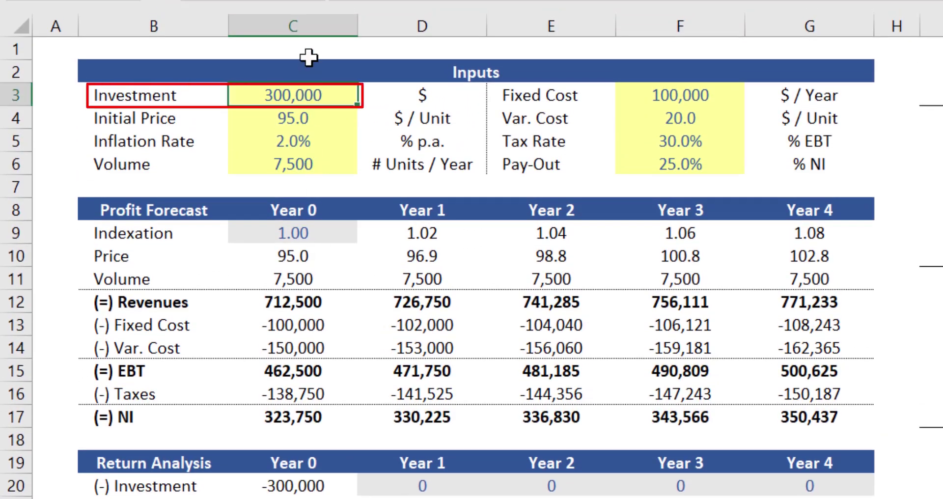
pyautogui.write('320000')
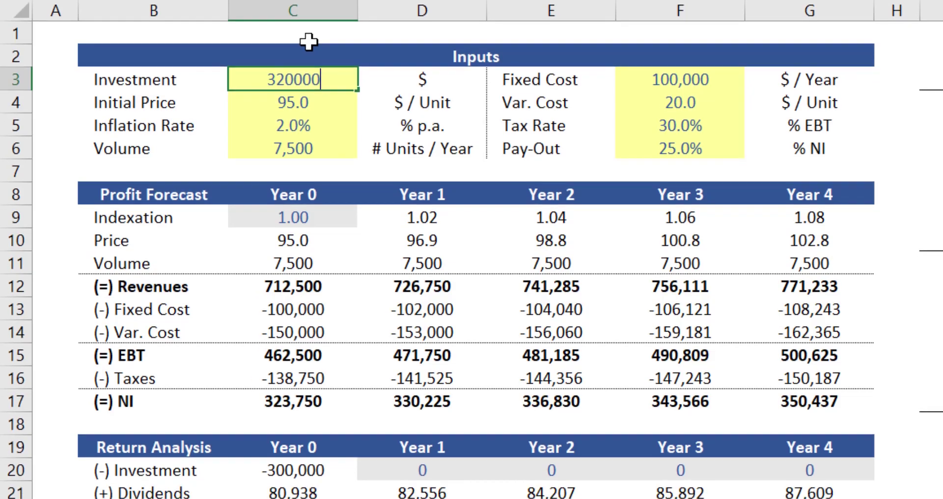
pyautogui.press('Return')
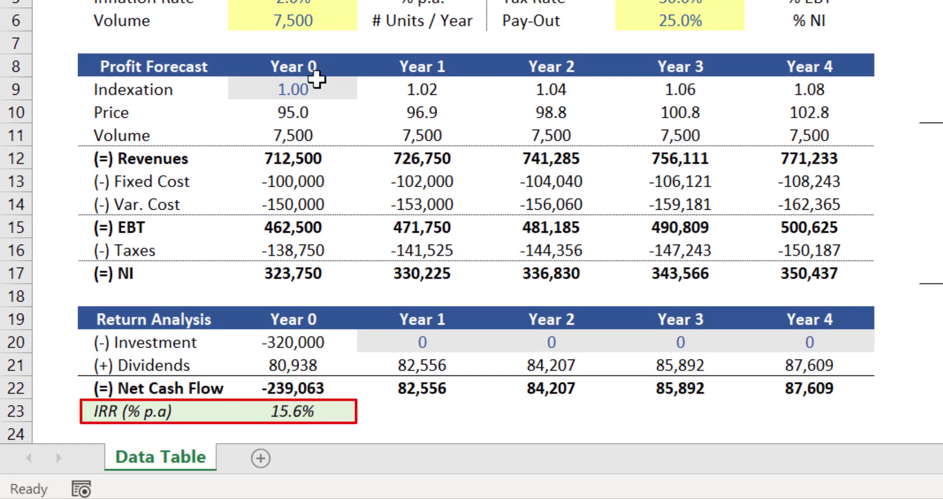
pyautogui.click(325, 412)
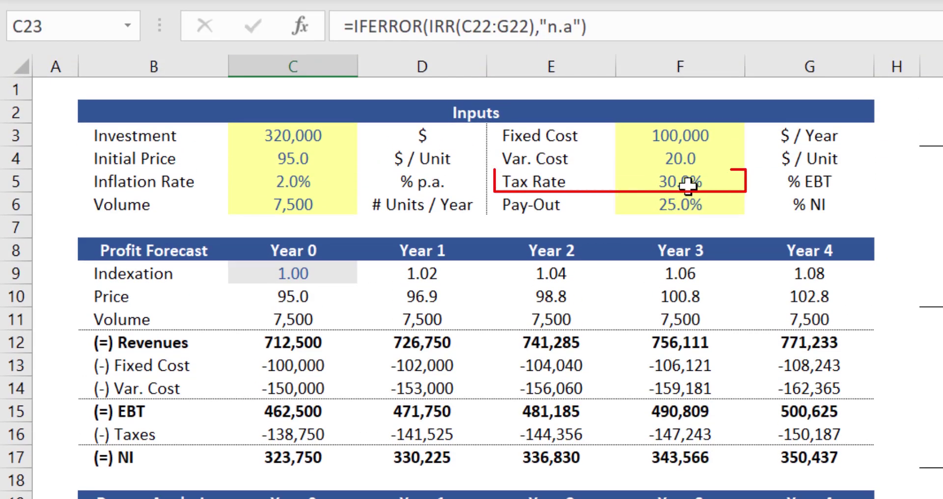
# Step: Set the Tax Rate input to 25% and check its effect on the IRR
pyautogui.click(688, 184)
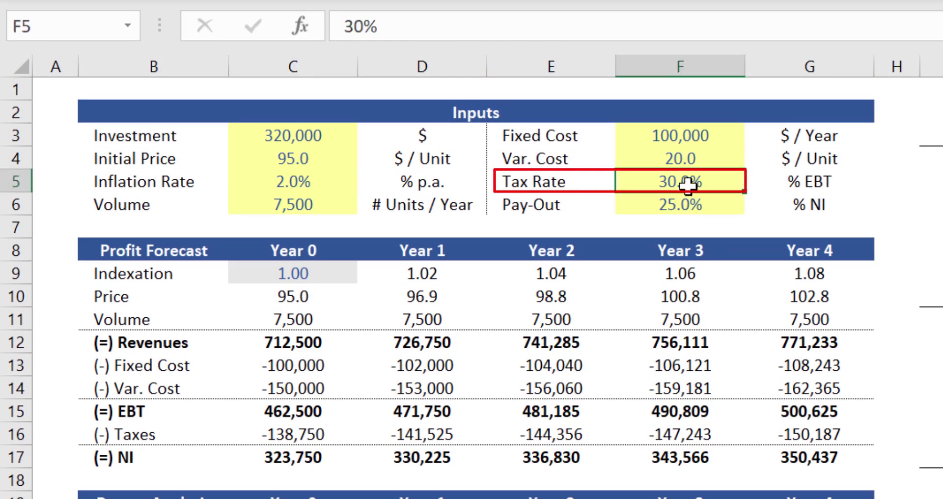
pyautogui.write('25')
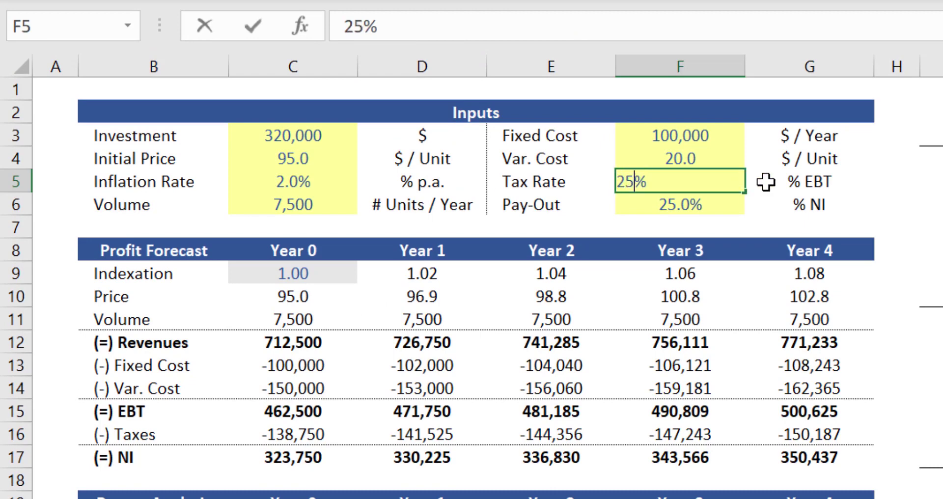
pyautogui.hotkey('ctrl', 'Return')
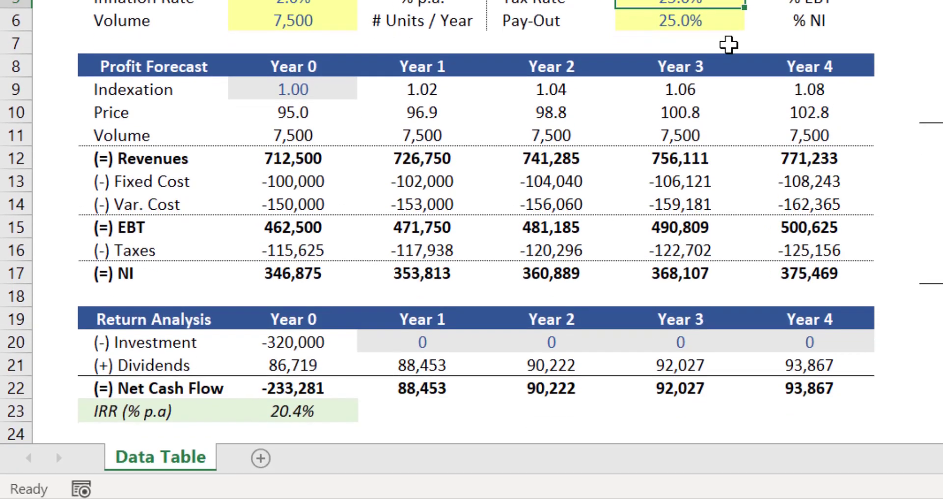
pyautogui.click(317, 418)
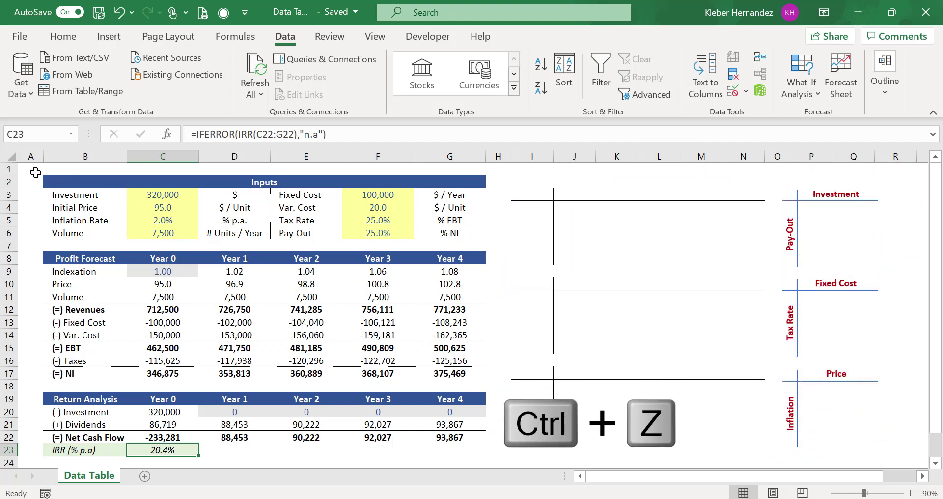
# Step: Undo the Tax Rate and Investment input changes
pyautogui.hotkey('ctrl', 'z')
pyautogui.hotkey('ctrl', 'z')
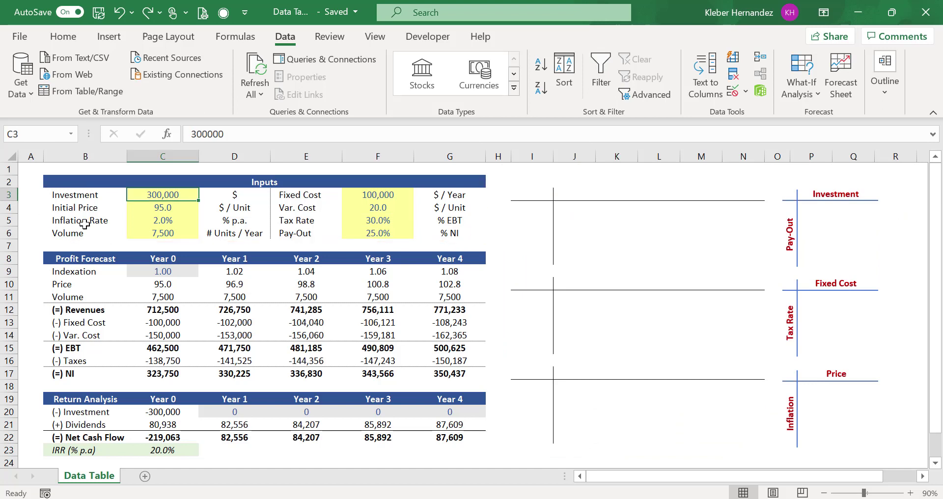
pyautogui.hotkey('ctrl', 'Down')
pyautogui.press('Right')
pyautogui.press('Right')
pyautogui.press('Right')
pyautogui.hotkey('ctrl', 'Up')
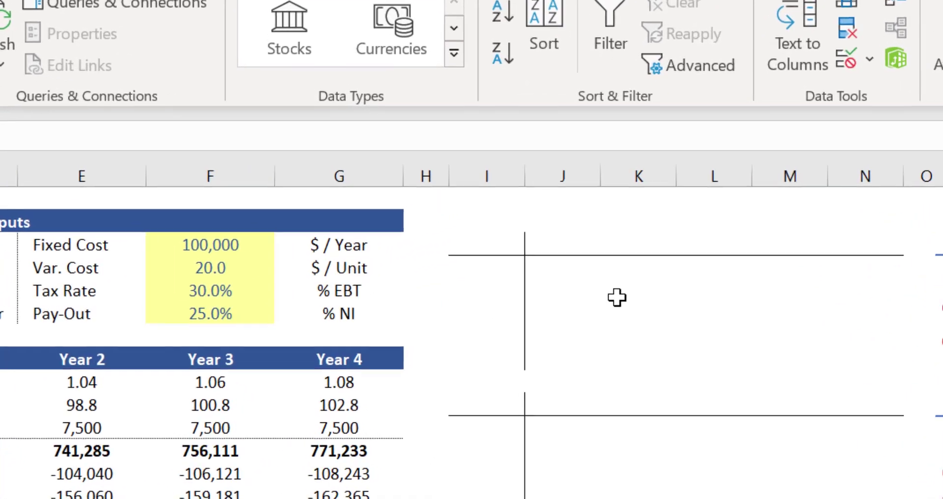
# Step: Link I3, the corner cell of the first sensitivity grid, to the model's IRR with the formula =C23
pyautogui.click(497, 241)
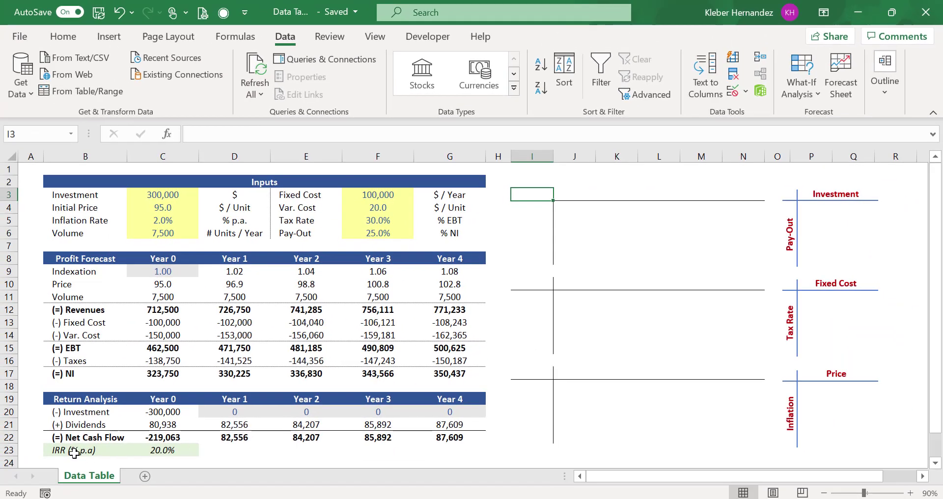
pyautogui.click(118, 450)
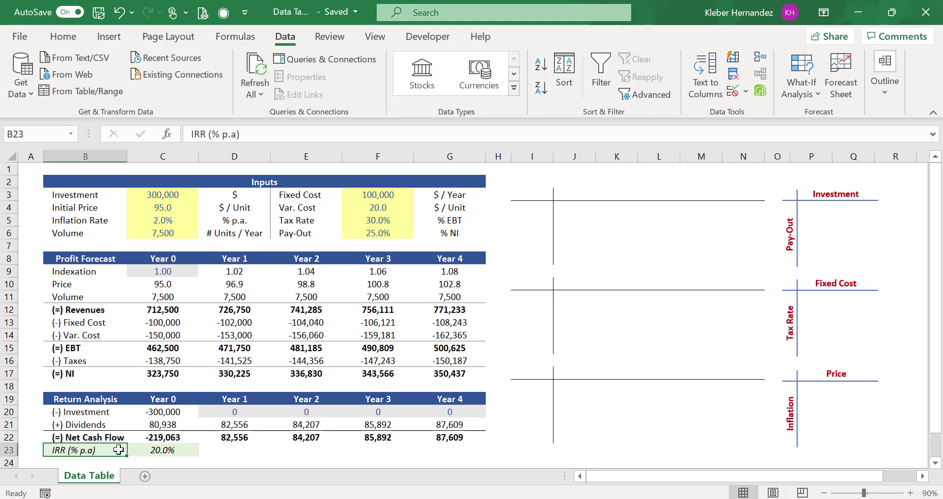
pyautogui.click(542, 194)
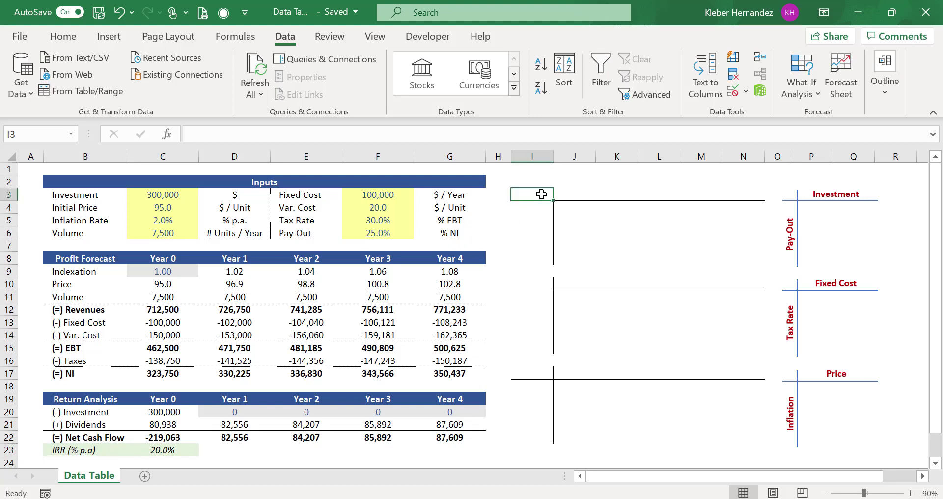
pyautogui.write('=')
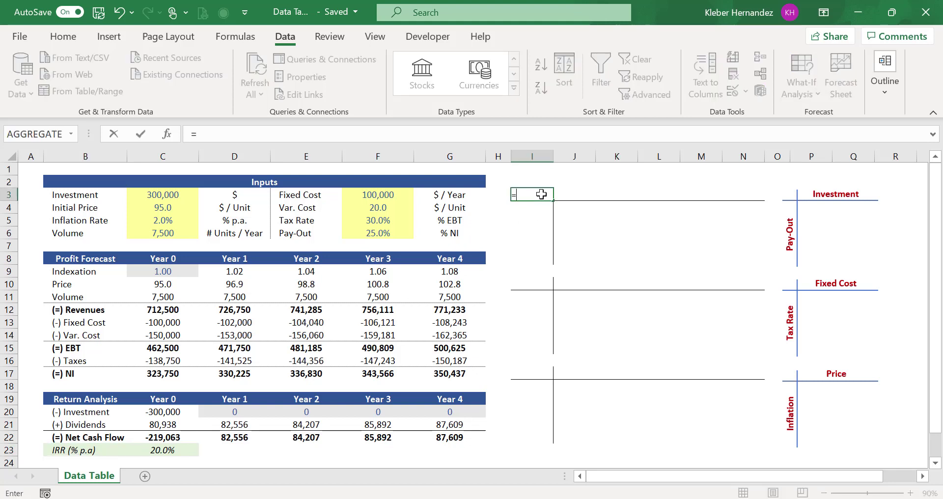
pyautogui.click(171, 450)
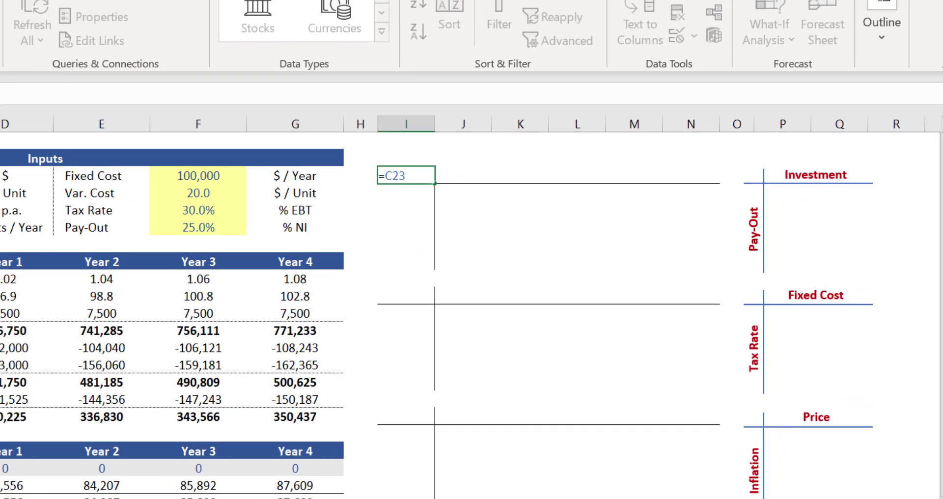
pyautogui.press('Return')
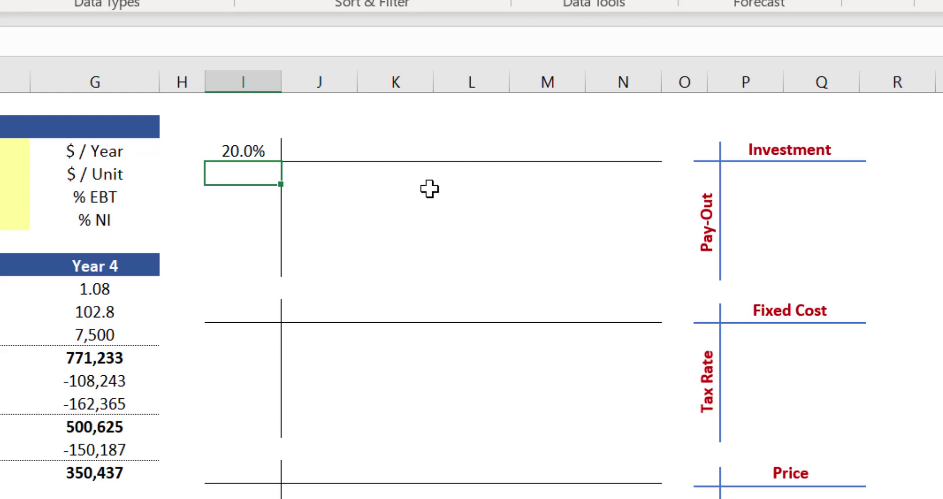
# Step: Enter the base-case investment of 300,000 in L3 and the base-case pay-out of 25% in I6 as the grid's central values
pyautogui.click(483, 151)
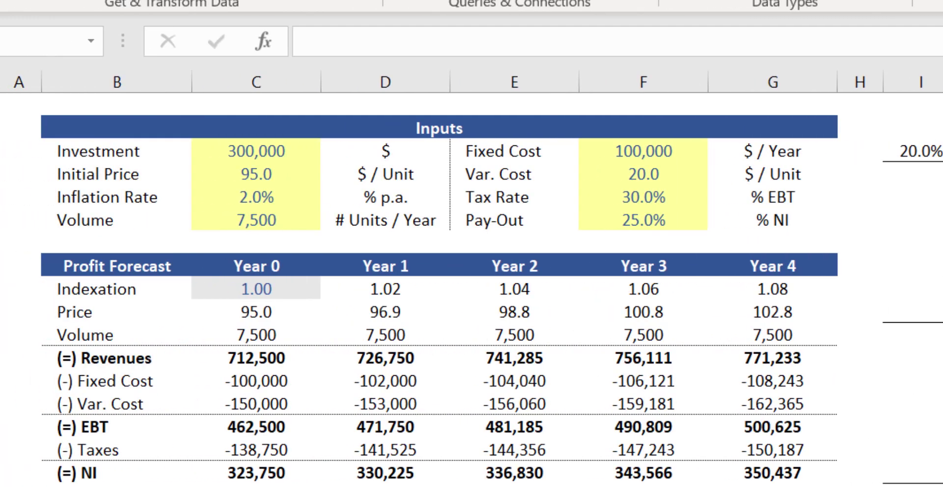
pyautogui.write('300')
pyautogui.write('000')
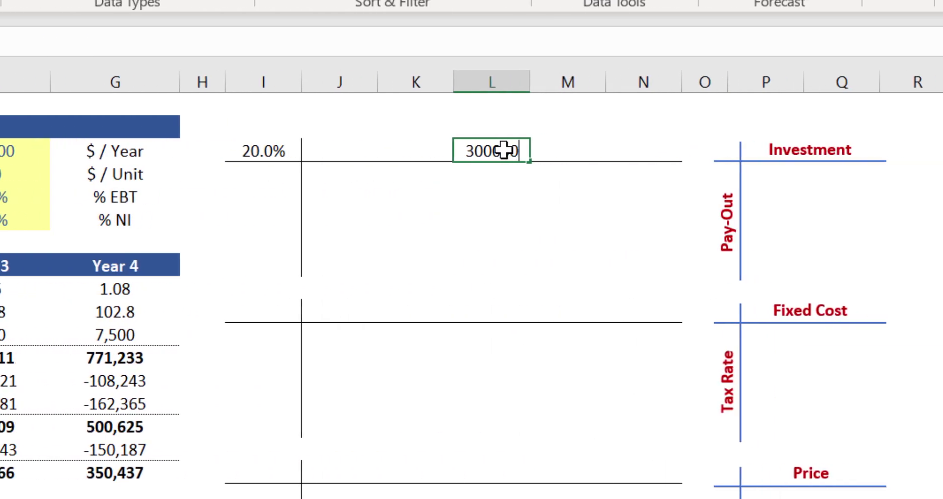
pyautogui.hotkey('ctrl', 'Return')
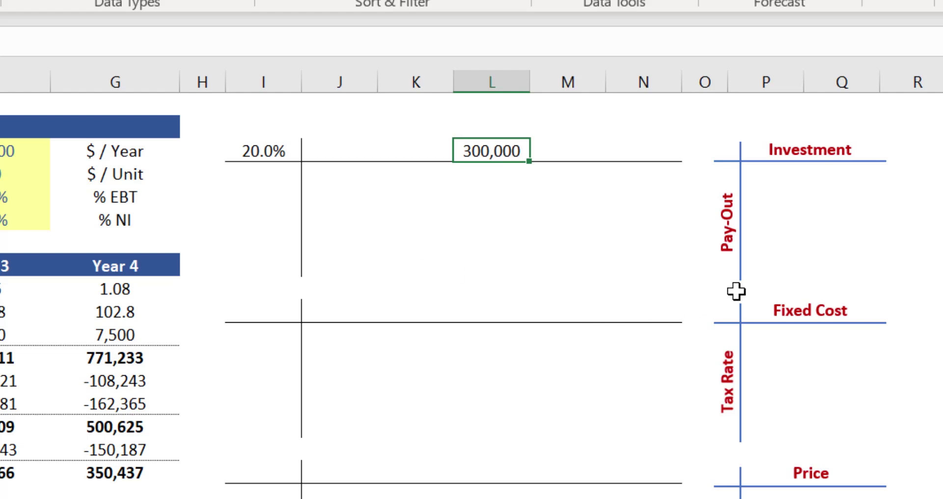
pyautogui.click(284, 219)
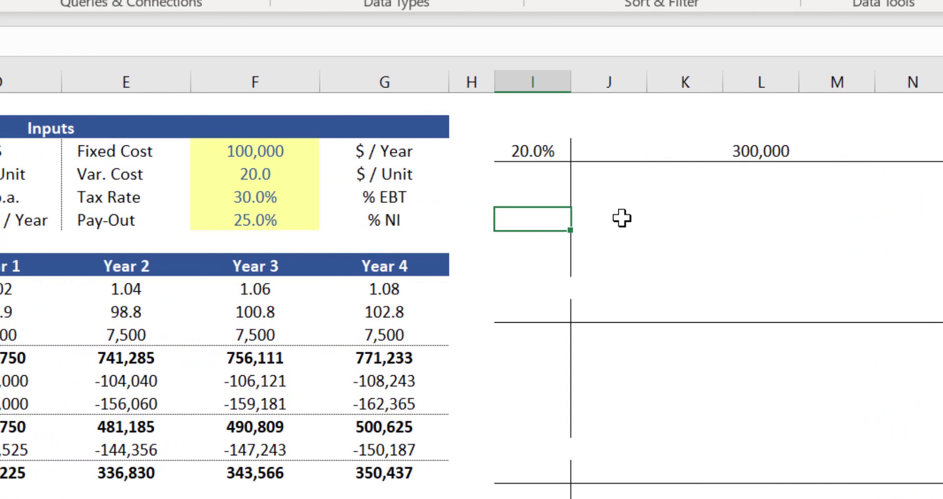
pyautogui.write('25')
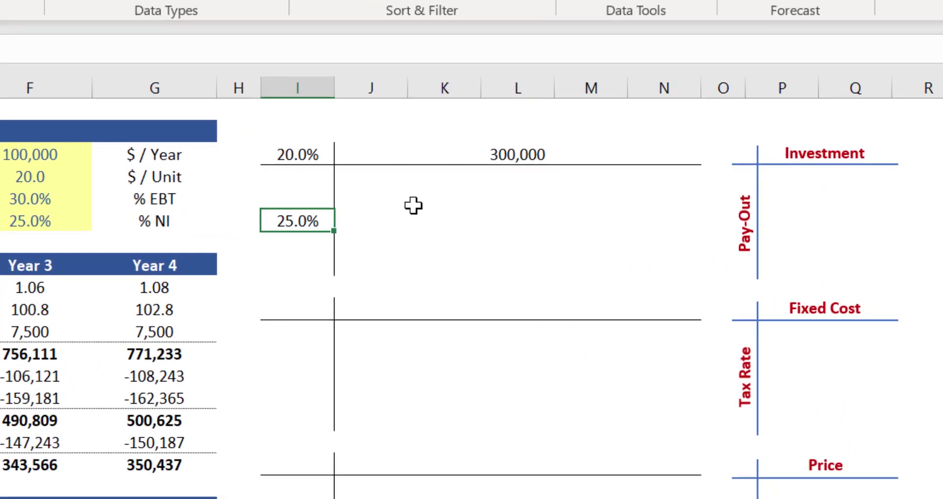
# Step: Check the IRR link in I3 and the base-case investment and pay-out entries in L3 and I6
pyautogui.click(313, 154)
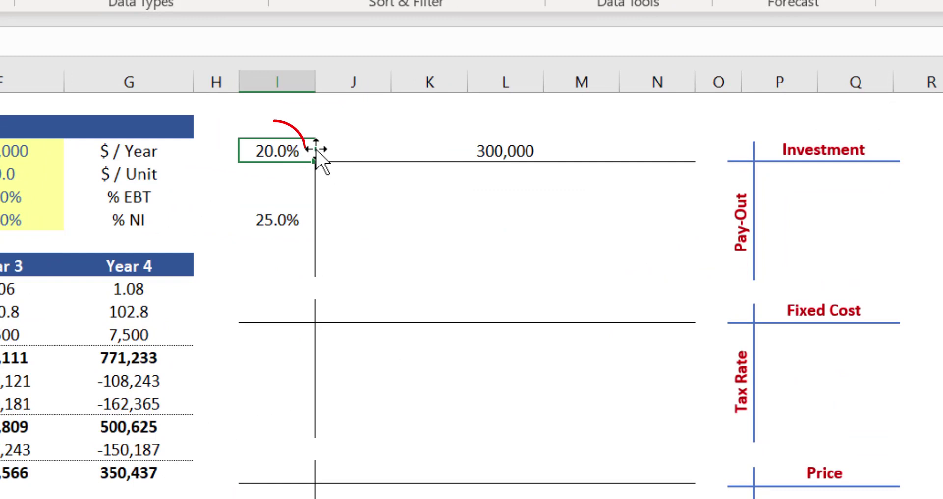
pyautogui.press('F2')
pyautogui.press('Escape')
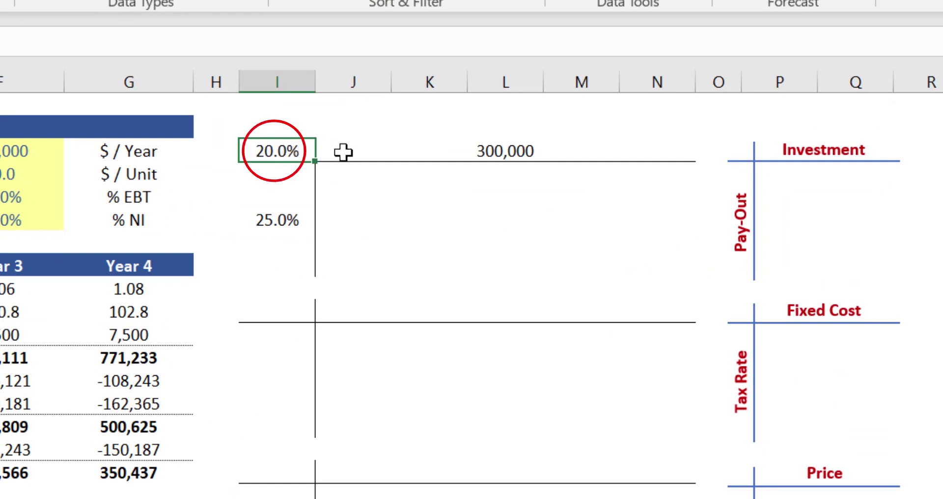
pyautogui.click(513, 151)
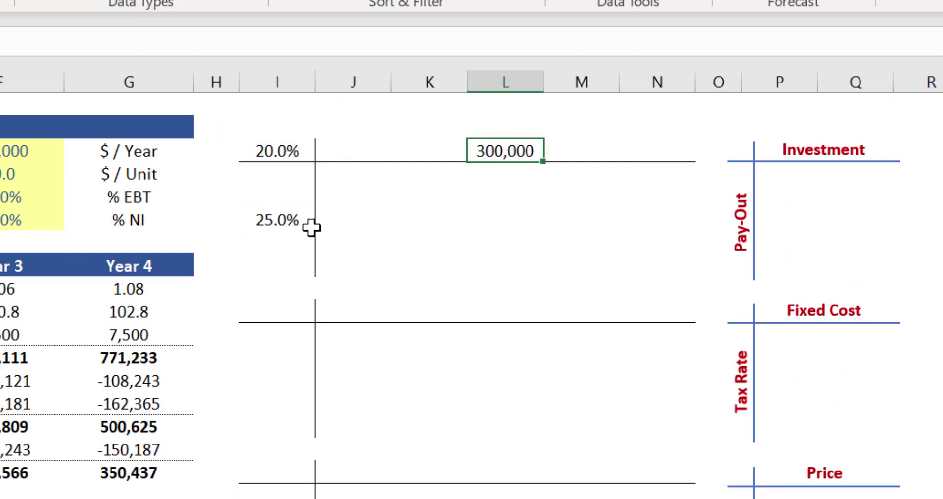
pyautogui.click(276, 221)
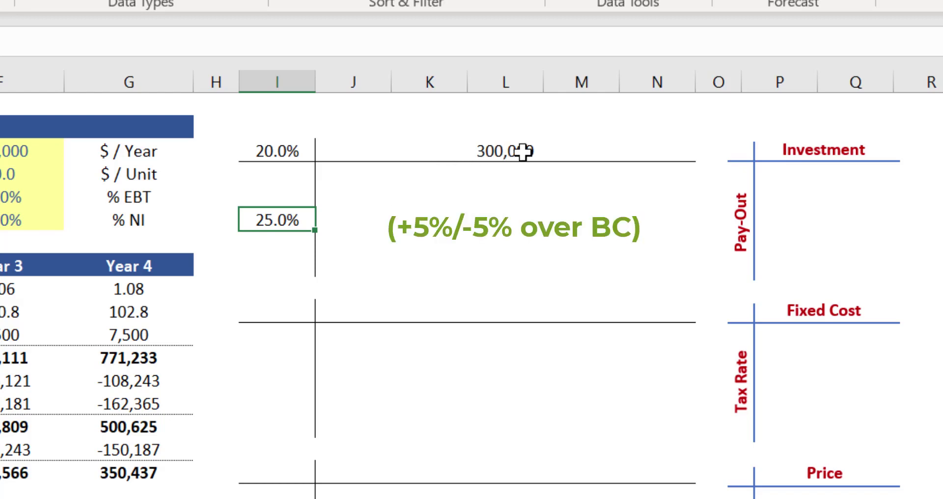
# Step: Enter the below-base investment values as formulas: =L3*95% in K3 and =L3*90% in J3
pyautogui.click(454, 151)
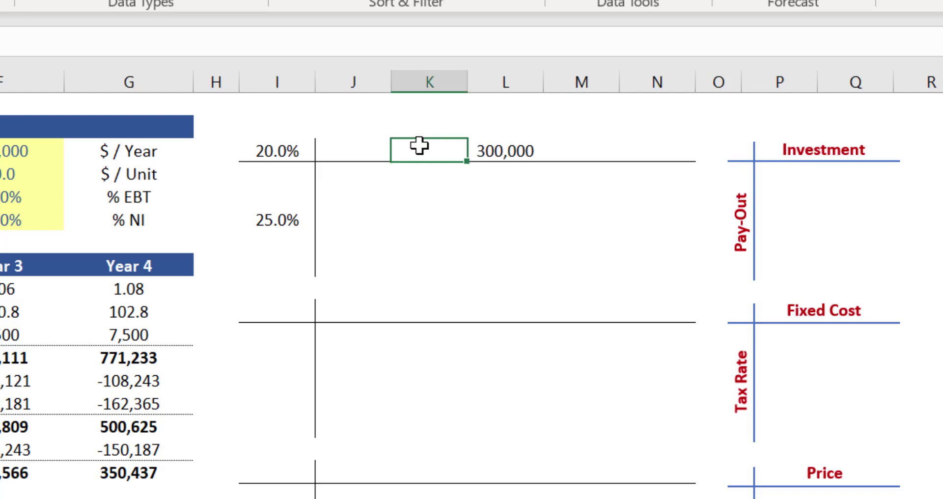
pyautogui.write('=')
pyautogui.press('Right')
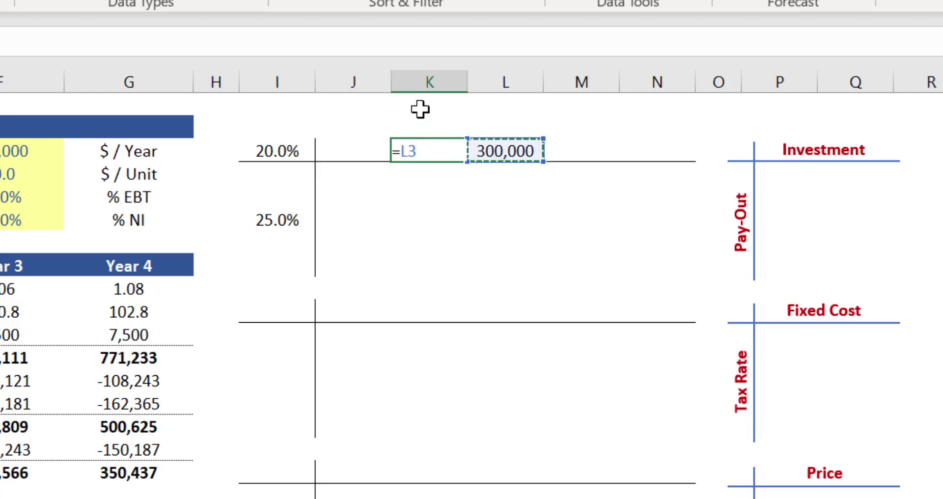
pyautogui.write('*95%')
pyautogui.hotkey('ctrl', 'Return')
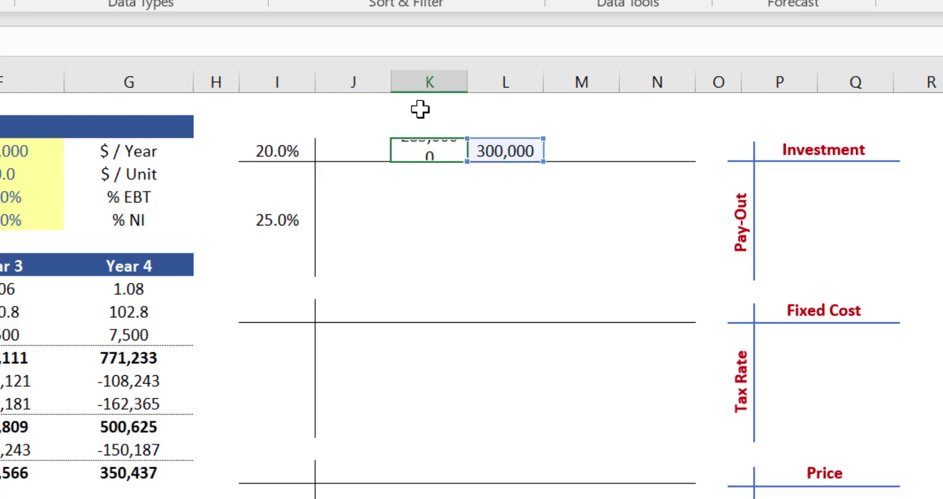
pyautogui.press('Left')
pyautogui.write('=')
pyautogui.press('Right')
pyautogui.press('Right')
pyautogui.write('*90')
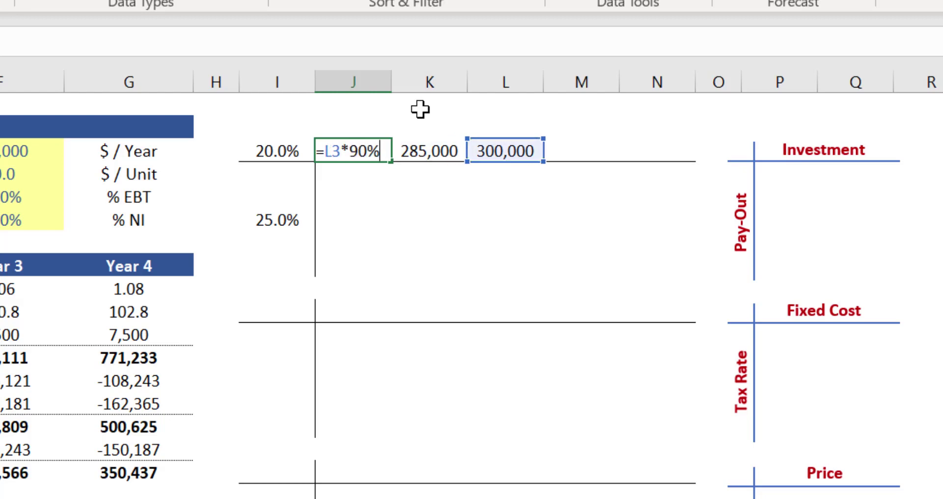
pyautogui.write('%')
pyautogui.hotkey('ctrl', 'Return')
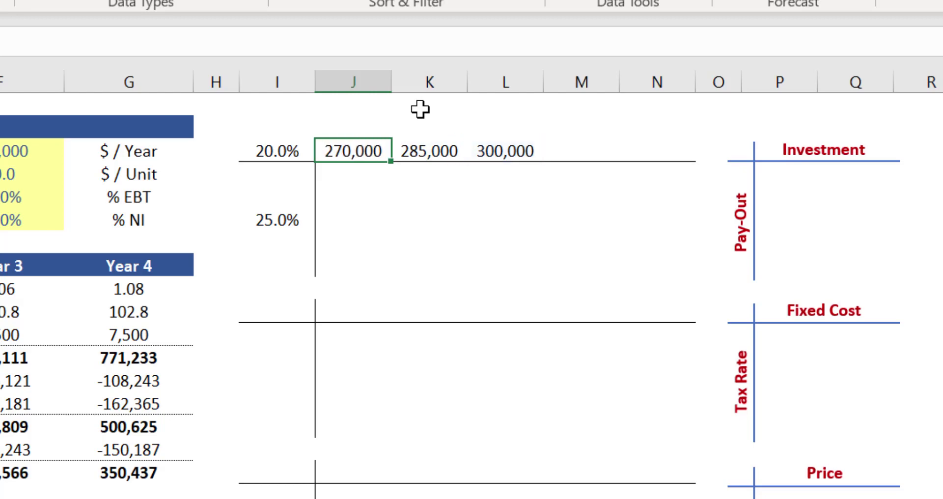
# Step: Enter the above-base investment values as formulas: =L3*105% in M3 and =L3*110% in N3
pyautogui.press('Right')
pyautogui.press('Right')
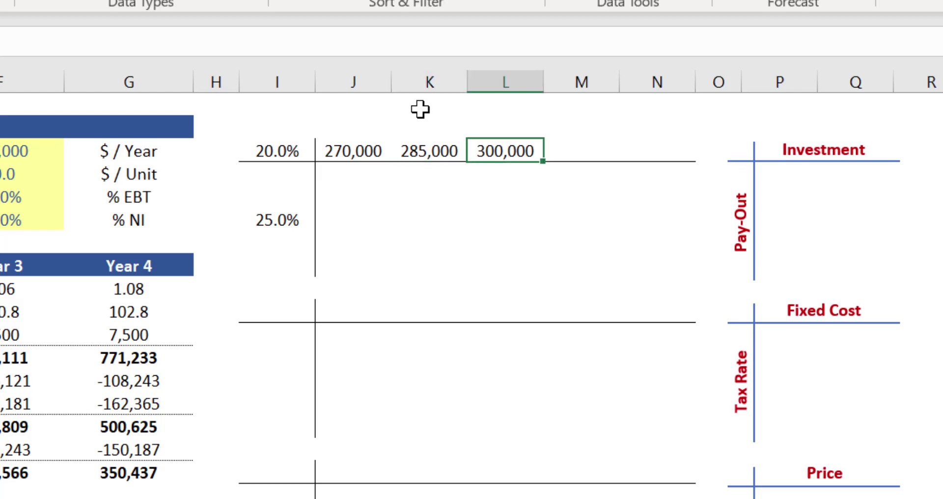
pyautogui.press('Right')
pyautogui.write('=')
pyautogui.press('Left')
pyautogui.write('*105%')
pyautogui.hotkey('ctrl', 'Return')
pyautogui.press('Right')
pyautogui.write('=')
pyautogui.press('Left')
pyautogui.press('Left')
pyautogui.write('*110%')
pyautogui.hotkey('ctrl', 'Return')
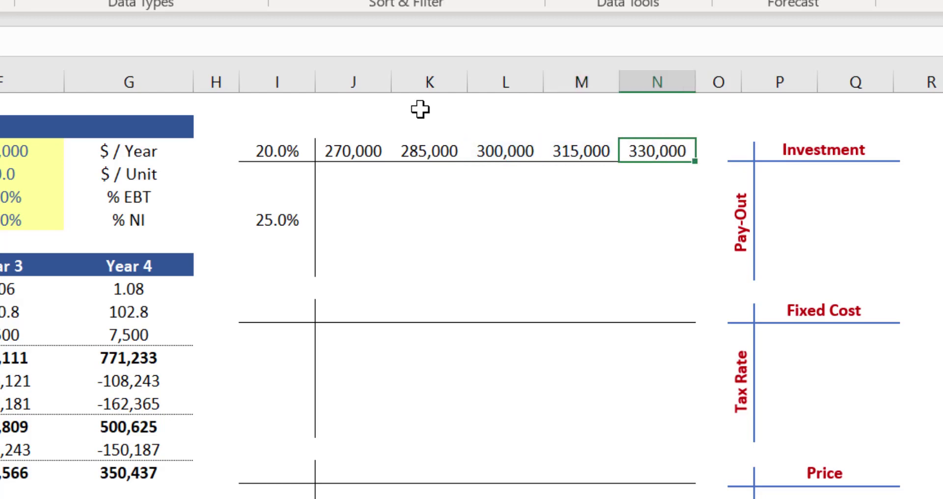
# Step: Enter the above-base pay-out values as formulas: =I6*105% in I7 and =I6*110% in I8
pyautogui.click(278, 218)
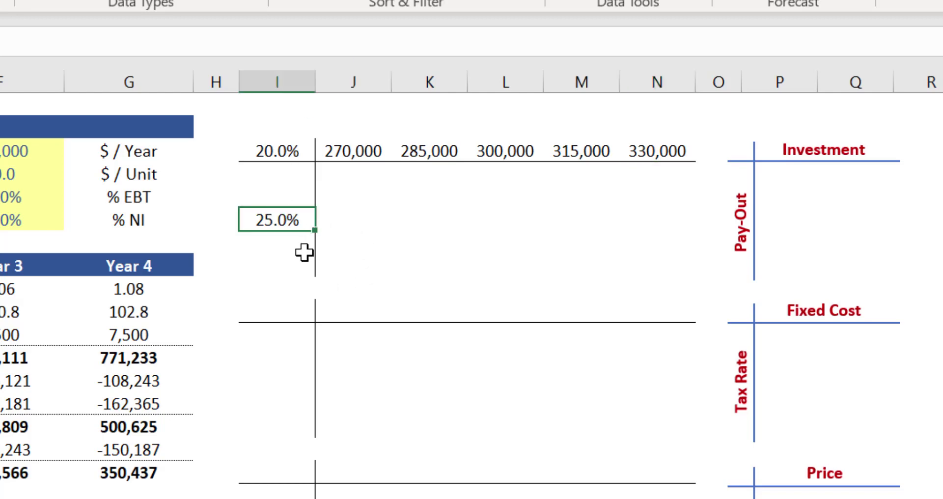
pyautogui.click(292, 244)
pyautogui.write('=')
pyautogui.press('Up')
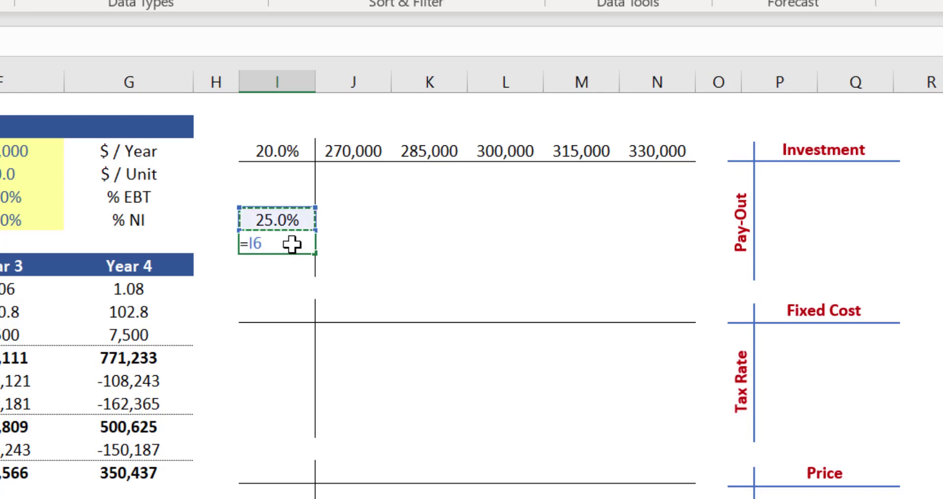
pyautogui.write('*100%')
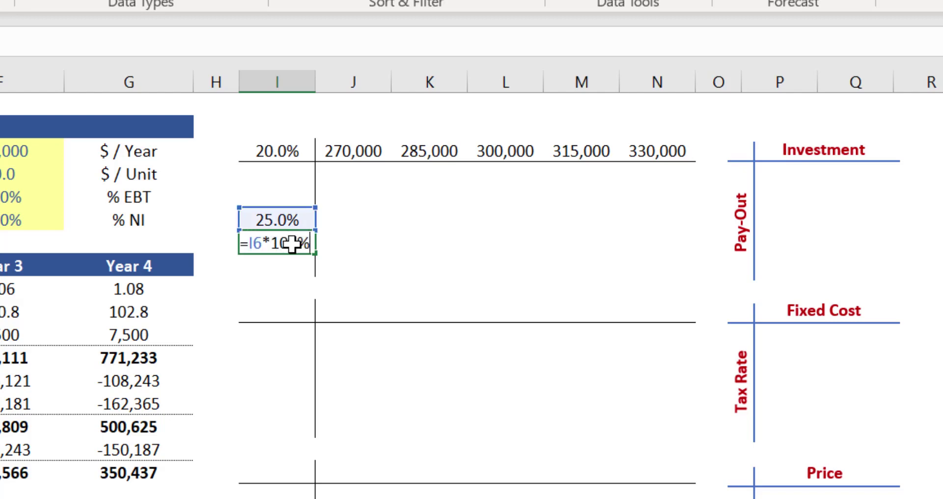
pyautogui.press('Return')
pyautogui.write('=')
pyautogui.press('Up')
pyautogui.press('Up')
pyautogui.write('*110%')
pyautogui.press('Return')
# Step: Enter the below-base pay-out values as formulas: =I6*95% in I5 and =I6*90% in I4
pyautogui.press('Up')
pyautogui.press('Up')
pyautogui.press('Up')
pyautogui.press('Up')
pyautogui.write('=')
pyautogui.press('Down')
pyautogui.write('*95')
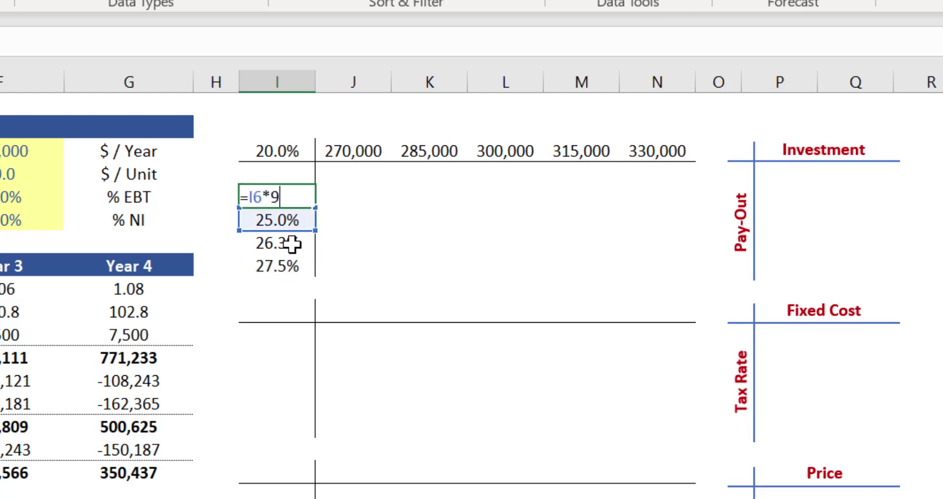
pyautogui.press('Return')
pyautogui.press('Up')
pyautogui.press('Up')
pyautogui.write('=')
pyautogui.press('Down')
pyautogui.press('Down')
pyautogui.write('*')
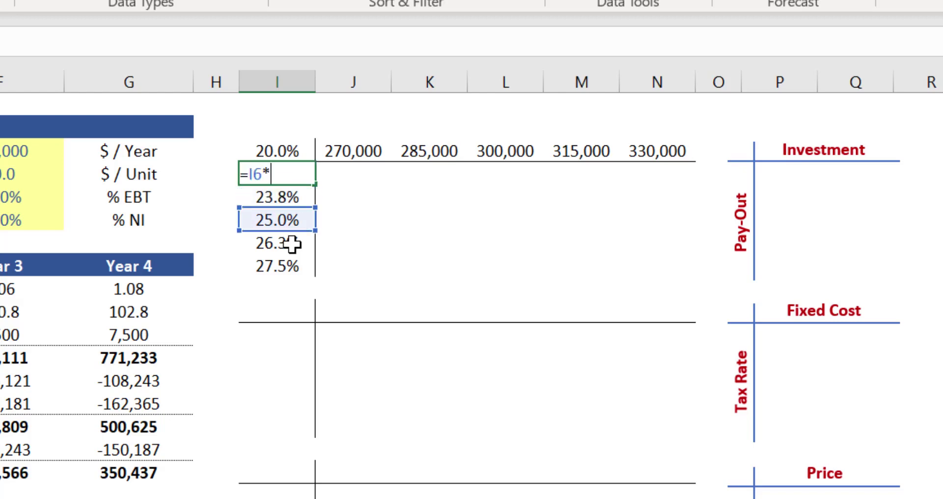
pyautogui.write('90%')
pyautogui.hotkey('ctrl', 'Return')
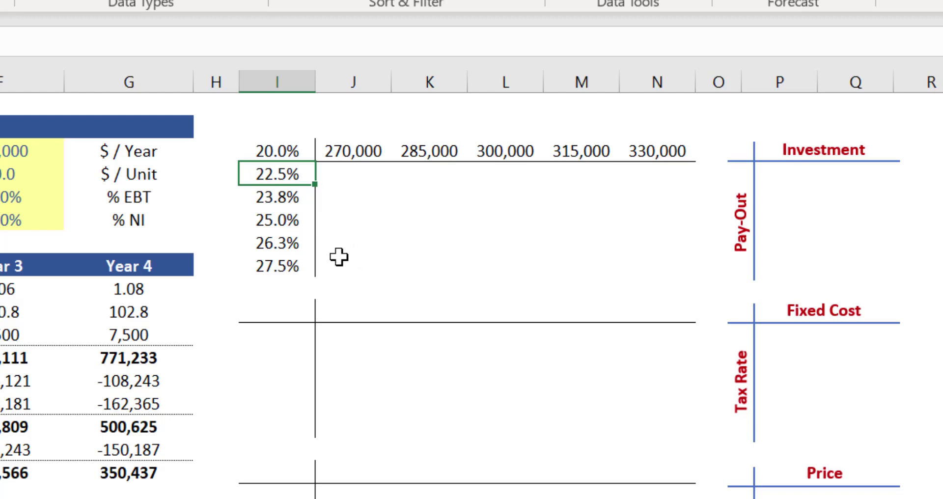
# Step: Make the base-case pay-out in I6 and the base-case investment in L3 bold
pyautogui.click(284, 221)
pyautogui.keyDown('ctrl'); pyautogui.click(505, 148); pyautogui.keyUp('ctrl')
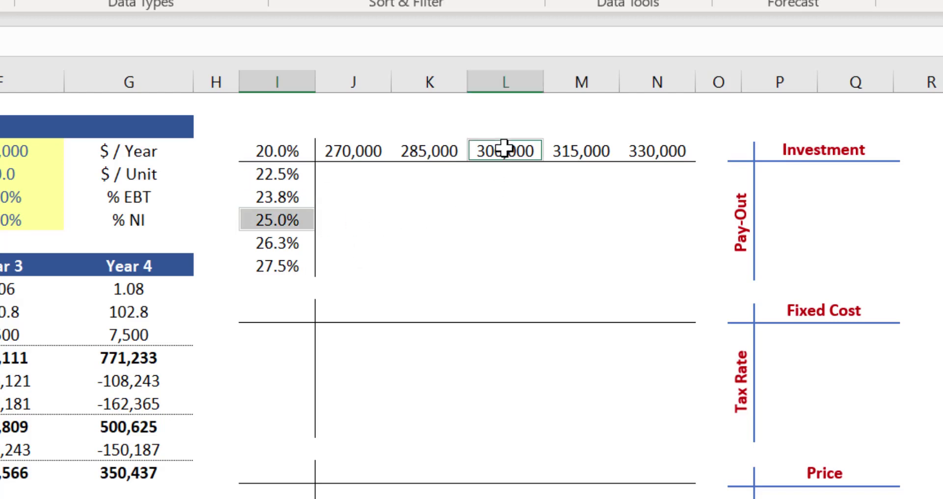
pyautogui.hotkey('ctrl', 'b')
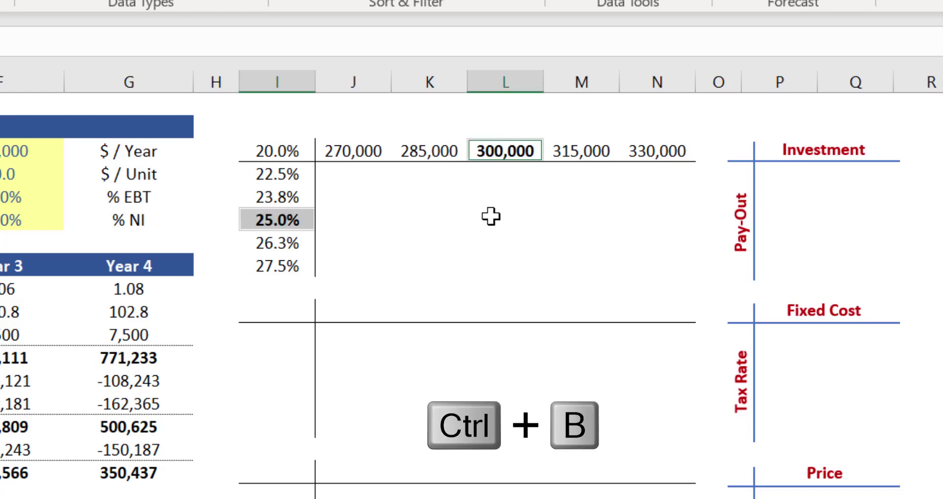
pyautogui.click(506, 213)
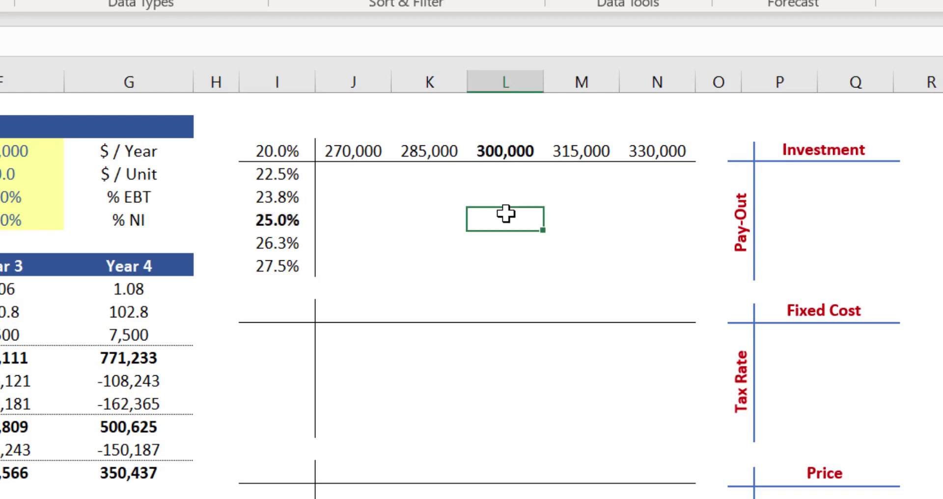
# Step: Make the IRR link in corner cell I3 an absolute reference, =$C$23
pyautogui.click(275, 148)
pyautogui.press('F2')
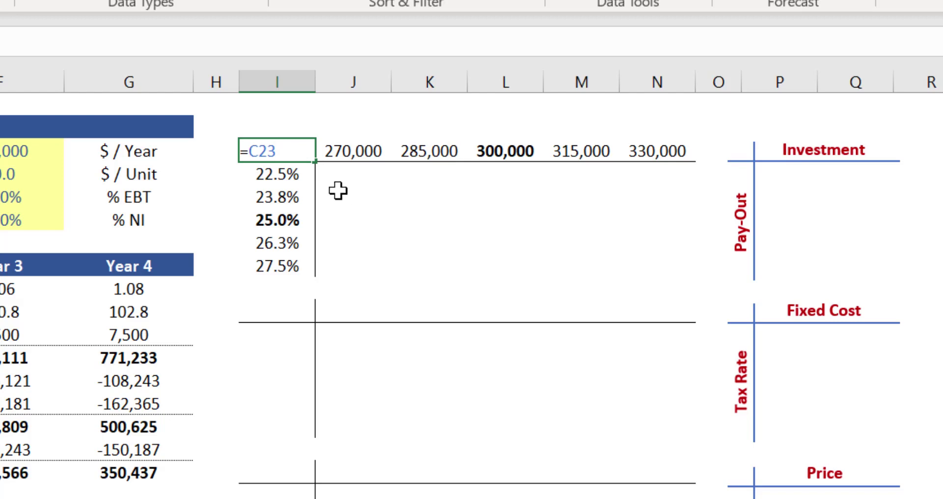
pyautogui.press('F4')
pyautogui.press('Return')
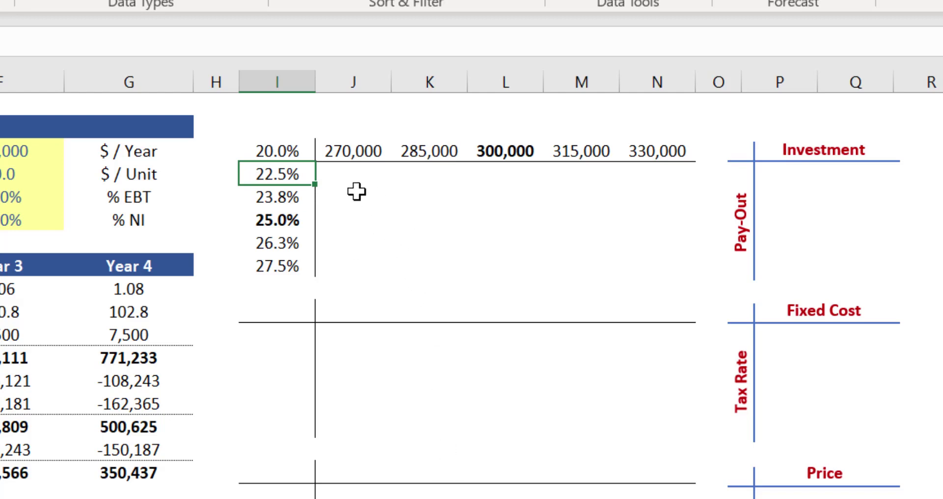
# Step: Copy the whole first sensitivity grid, I3:N8, to the two empty grids starting at I10 and I17
pyautogui.hotkey('ctrl', 'a')
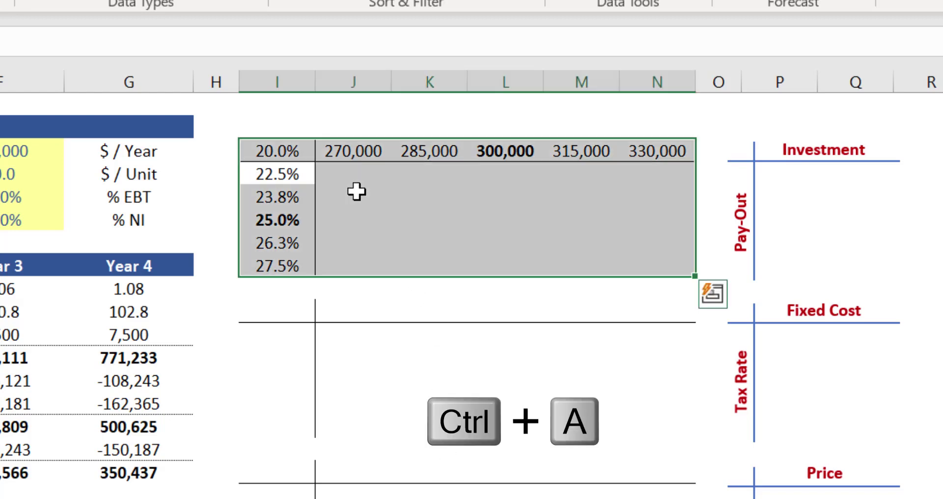
pyautogui.hotkey('ctrl', 'c')
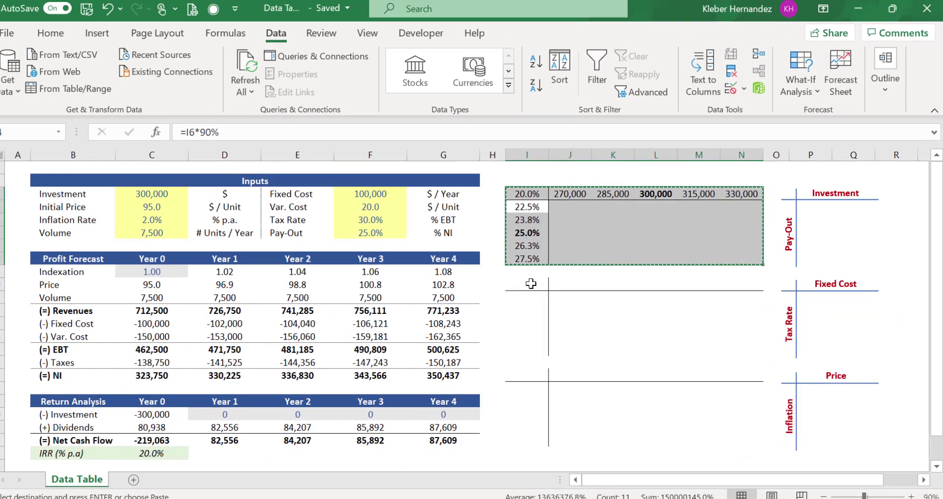
pyautogui.click(284, 310)
pyautogui.keyDown('ctrl'); pyautogui.click(533, 374); pyautogui.keyUp('ctrl')
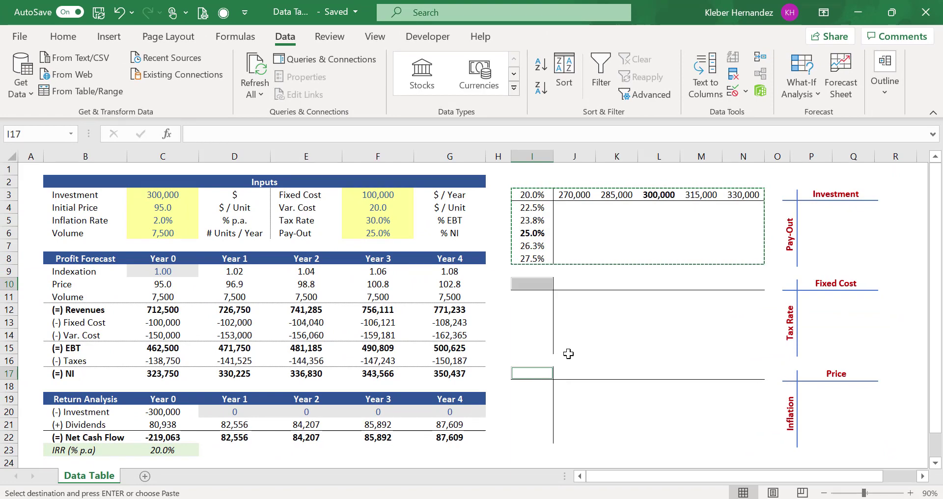
pyautogui.hotkey('ctrl', 'v')
pyautogui.press('Escape')
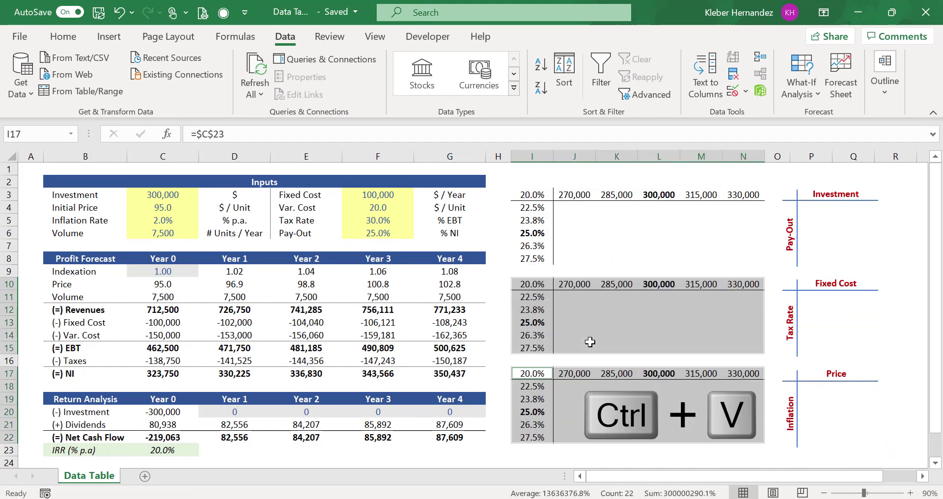
pyautogui.click(591, 342)
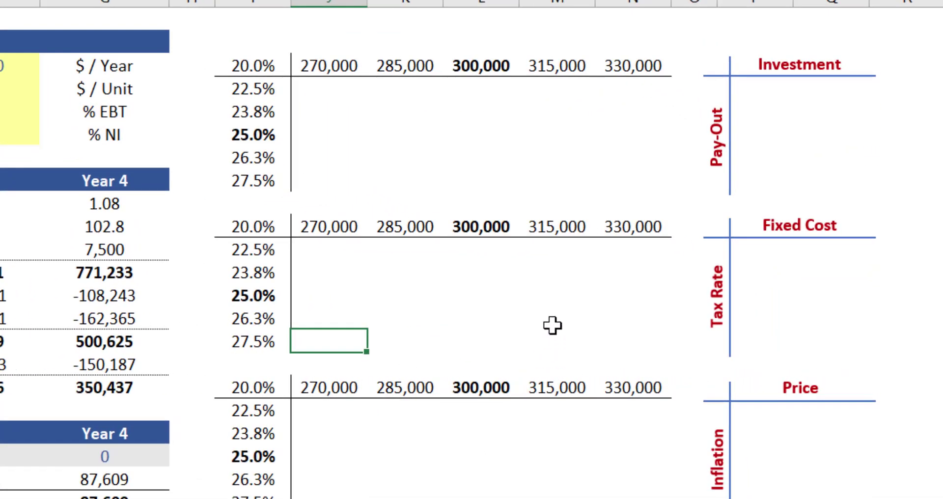
# Step: Set the second grid's central values to a fixed cost of 100,000 in L10 and a tax rate of 30% in I13
pyautogui.click(501, 228)
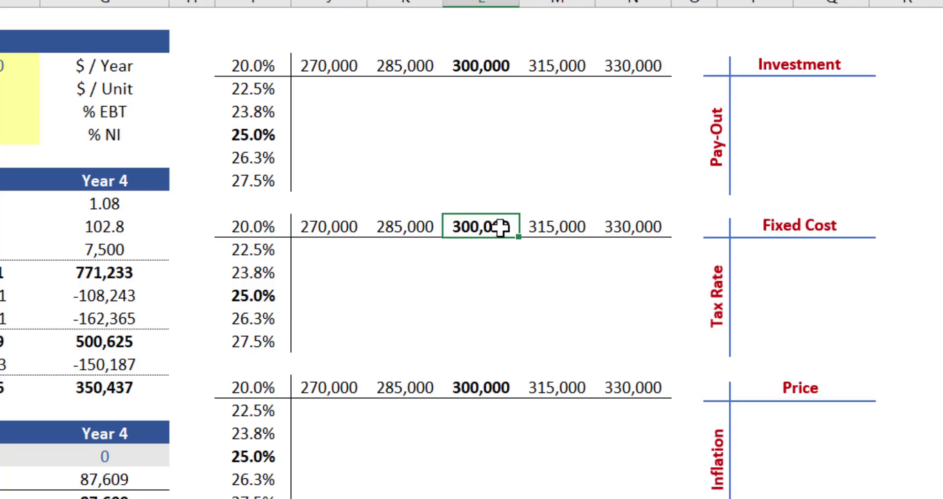
pyautogui.write('10')
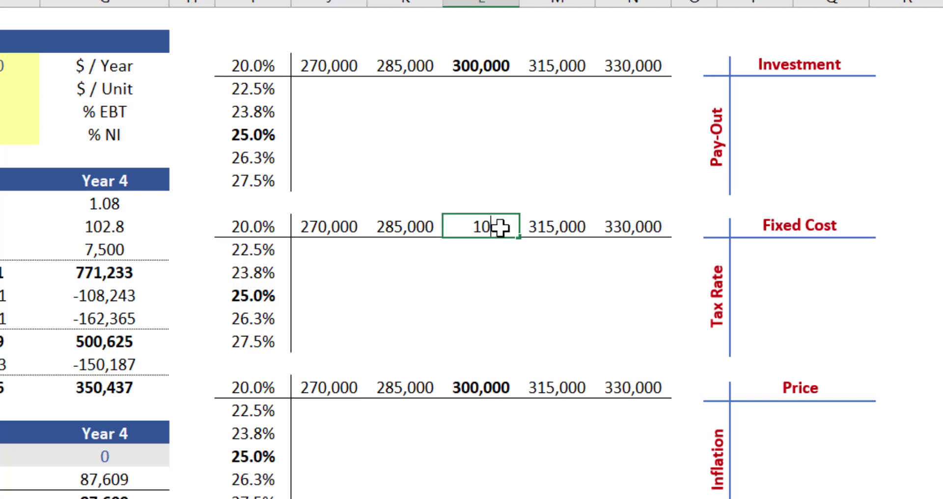
pyautogui.write('00')
pyautogui.press('Return')
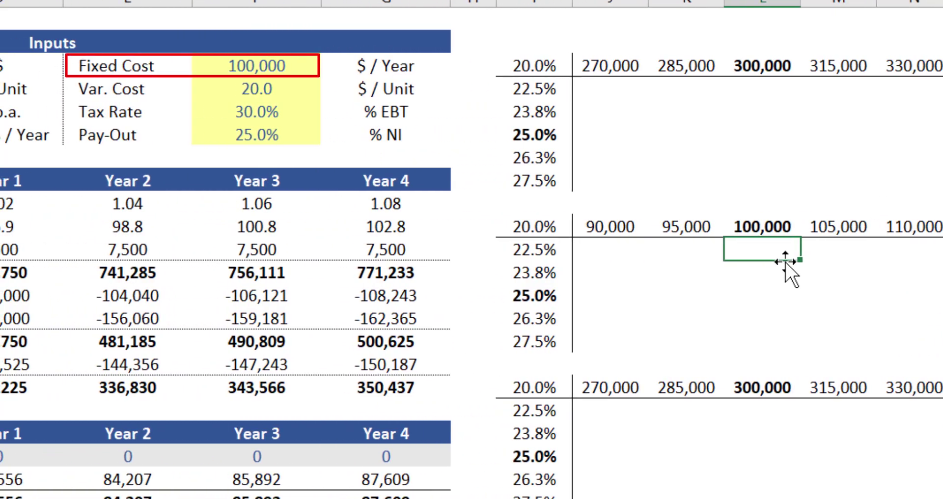
pyautogui.click(536, 298)
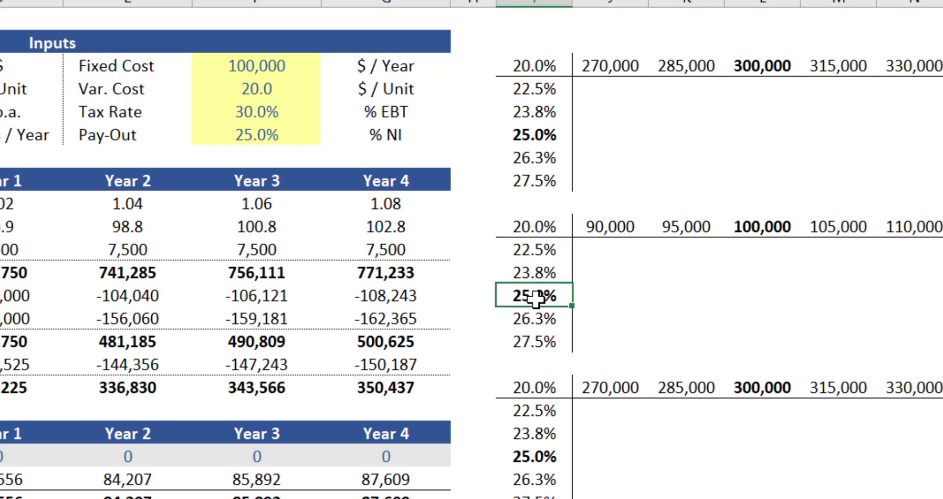
pyautogui.write('30')
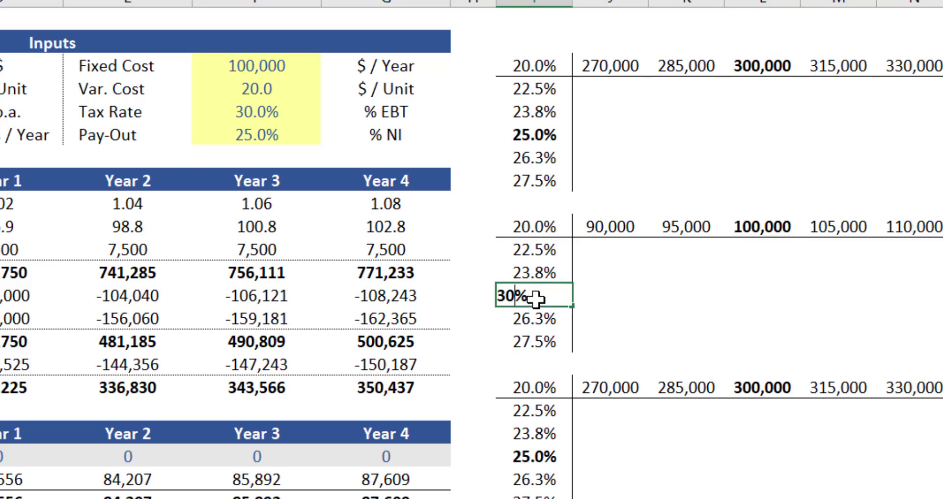
pyautogui.hotkey('ctrl', 'Return')
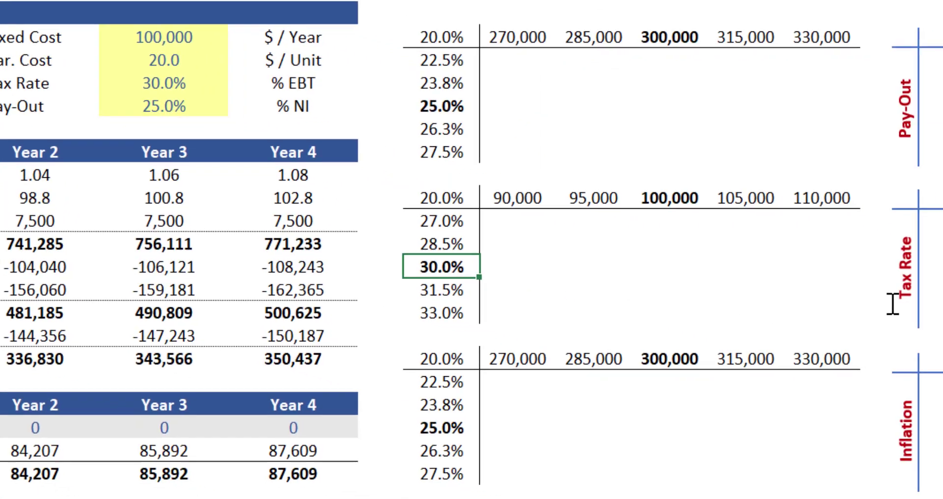
# Step: Set the third grid's central values to a price of 95 in L17 and an inflation rate of 2% in I20
pyautogui.click(517, 310)
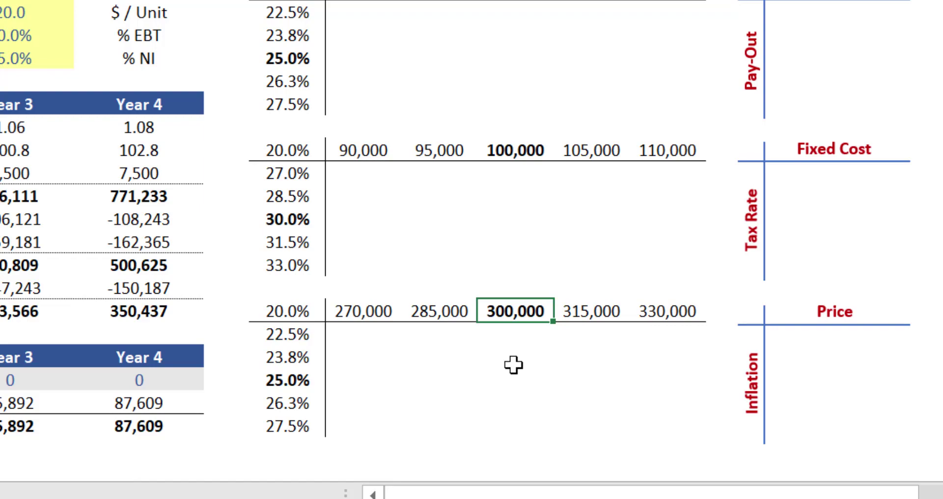
pyautogui.write('95')
pyautogui.hotkey('ctrl', 'Return')
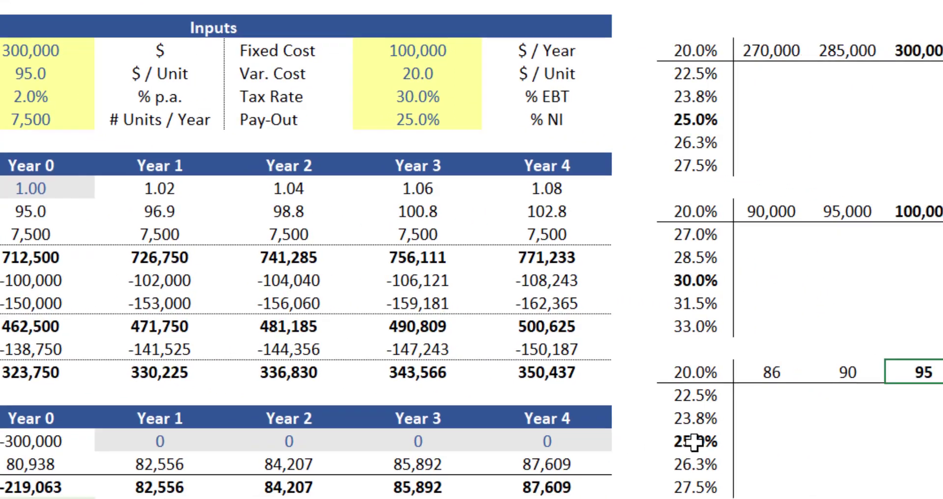
pyautogui.click(904, 471)
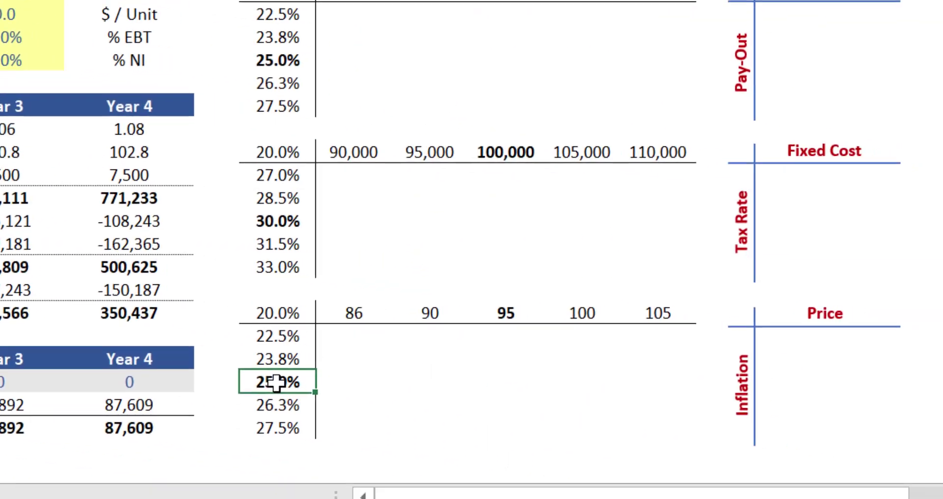
pyautogui.press('F2')
pyautogui.press('Left')
pyautogui.press('BackSpace')
pyautogui.hotkey('ctrl', 'Return')
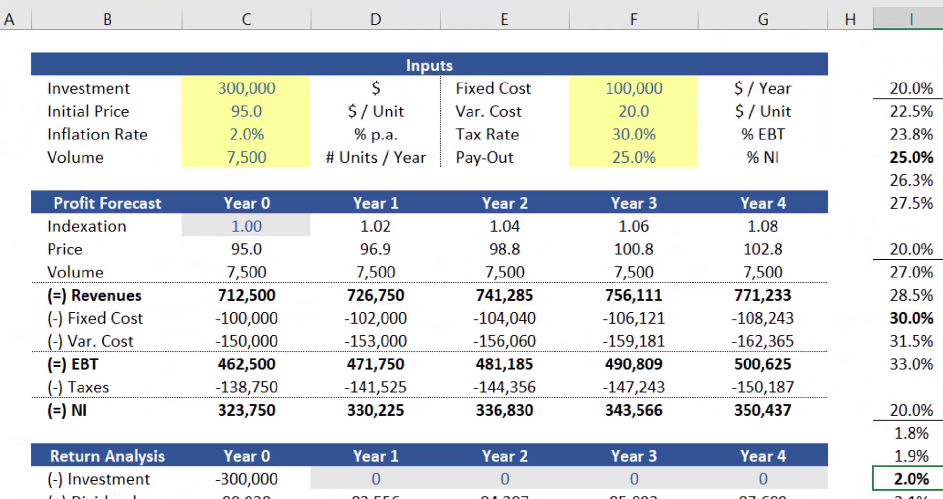
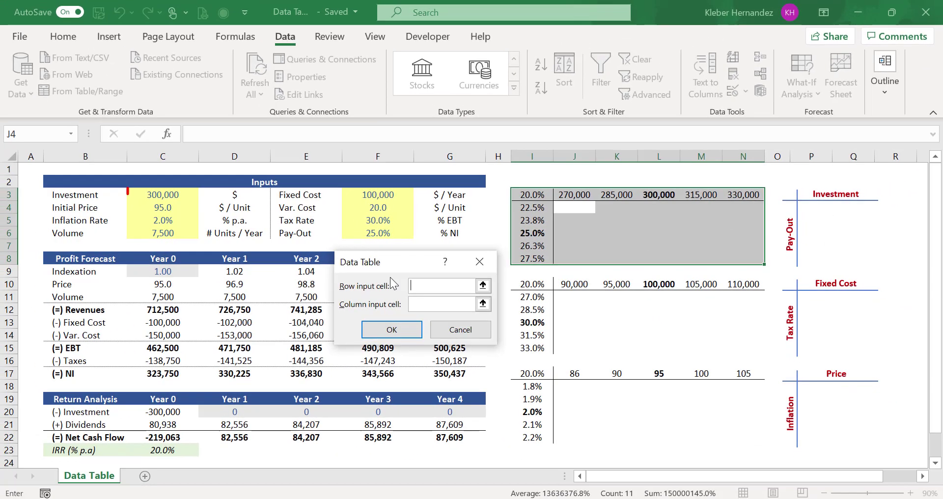
# Step: Fill the first grid, I3:N8, as a data table with Investment $C$3 as row input and Pay-Out $F$6 as column input
pyautogui.click(174, 194)
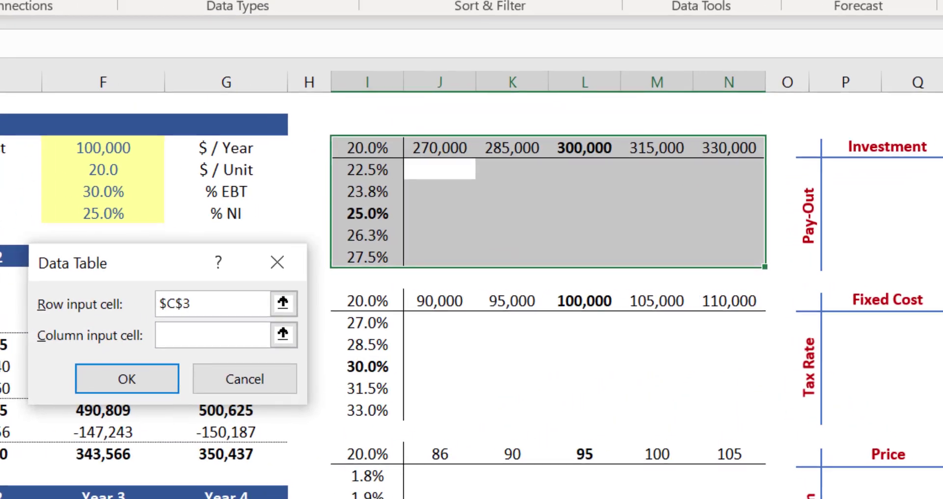
pyautogui.press('Tab')
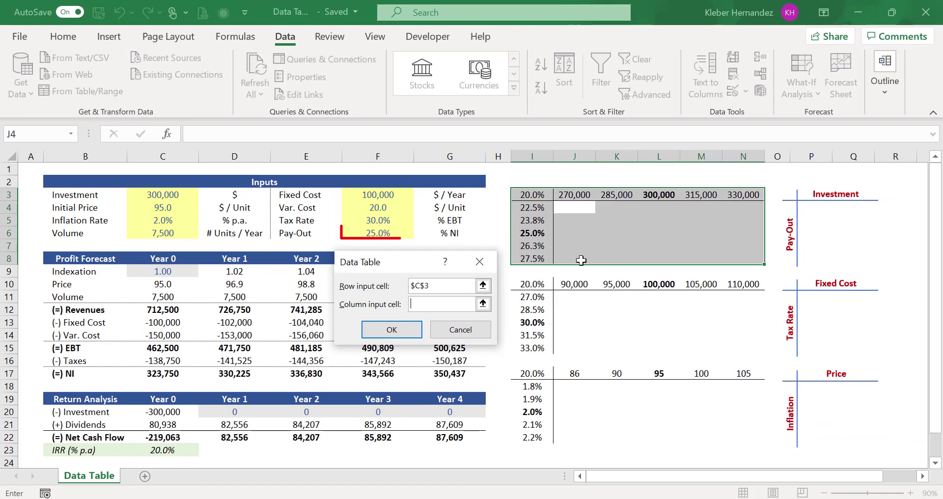
pyautogui.click(393, 231)
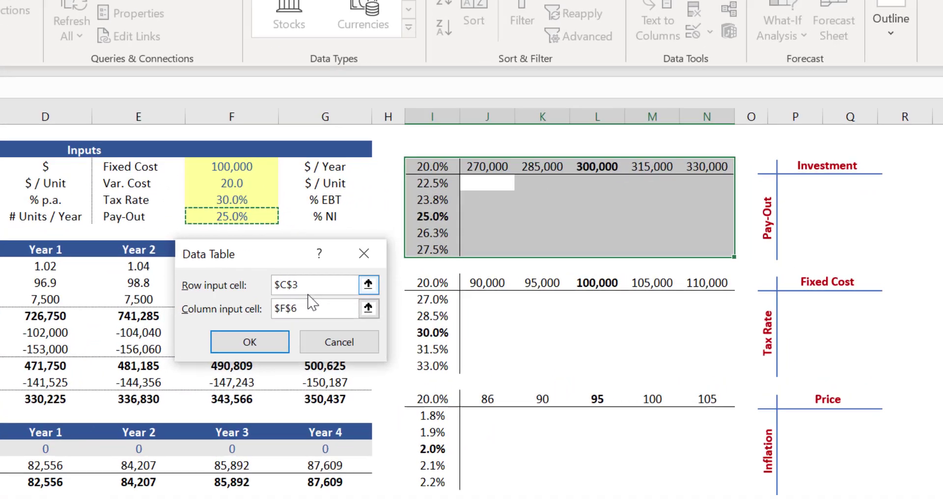
pyautogui.press('Return')
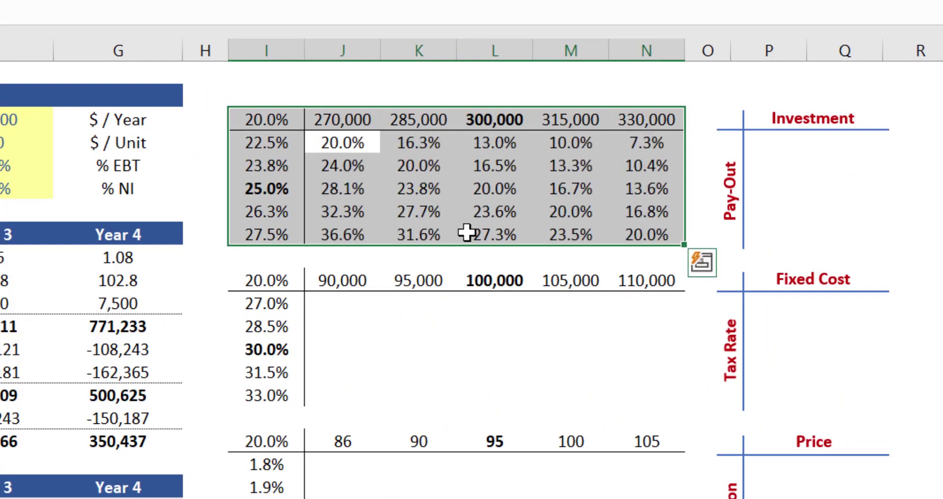
pyautogui.click(647, 235)
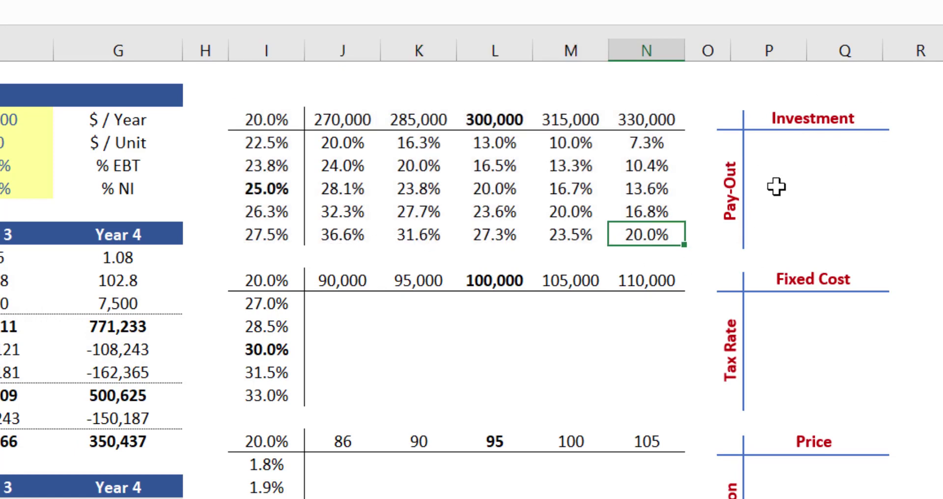
pyautogui.press('Left')
pyautogui.press('Left')
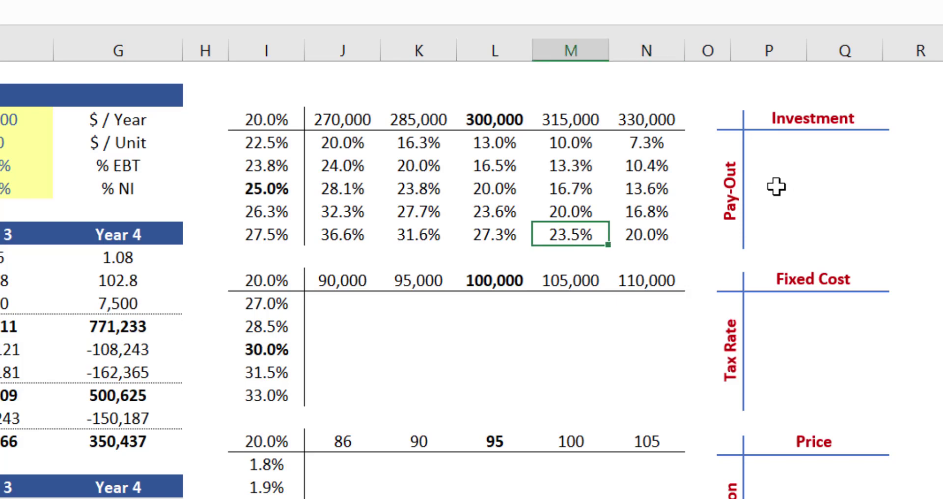
pyautogui.press('Up')
pyautogui.press('Up')
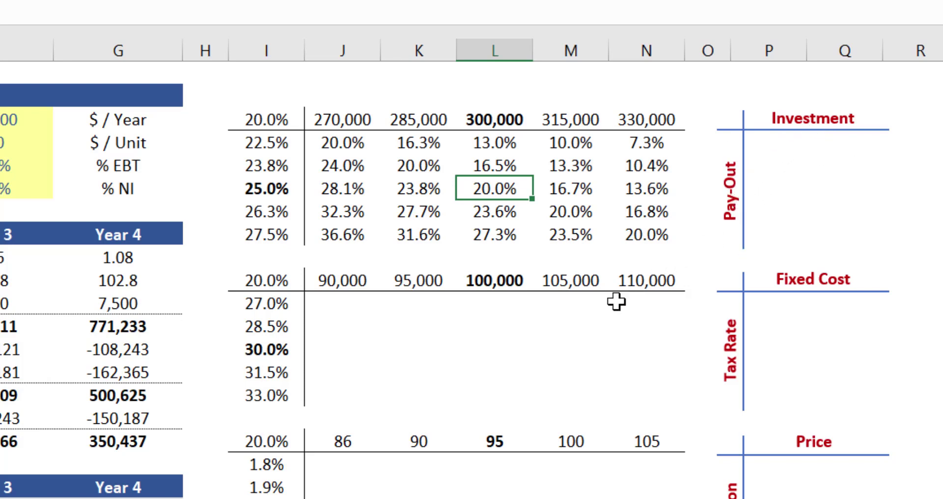
# Step: Create a data table on the second grid, I10:N15, with Fixed Cost $F$3 as row input and Tax Rate $F$5 as column input
pyautogui.click(338, 308)
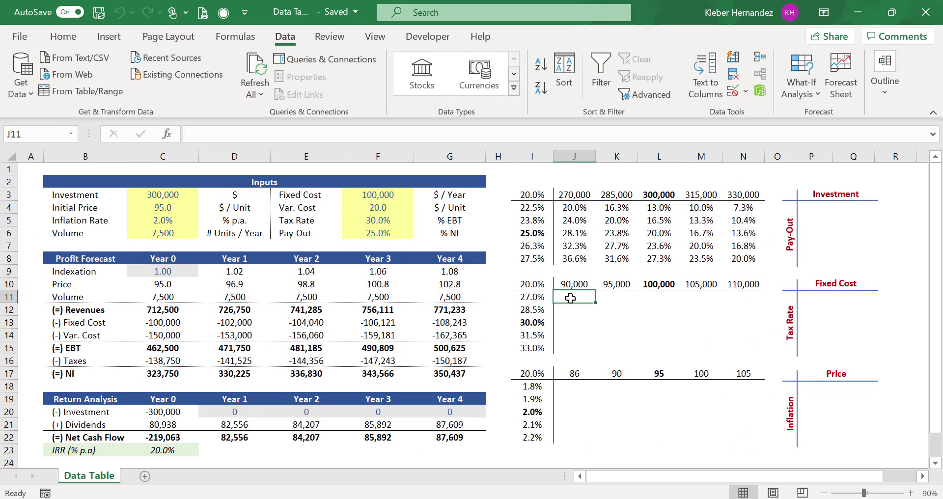
pyautogui.hotkey('ctrl', 'a')
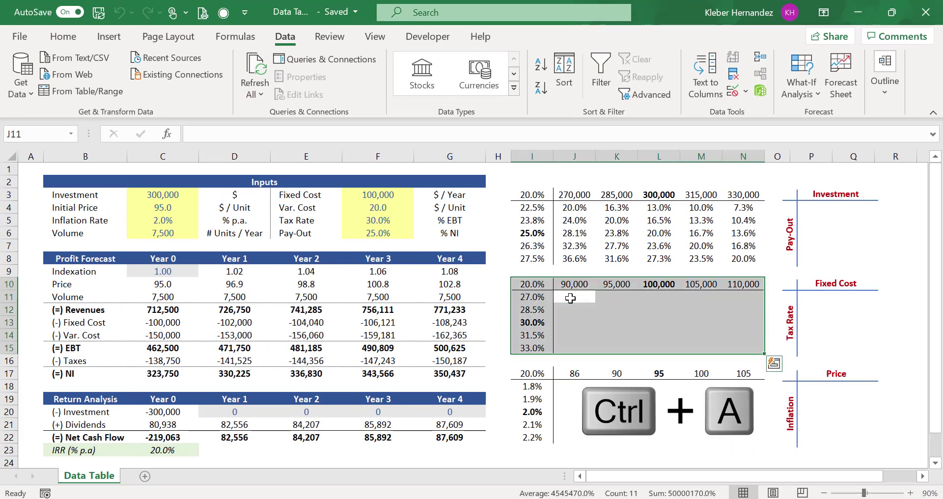
pyautogui.click(801, 87)
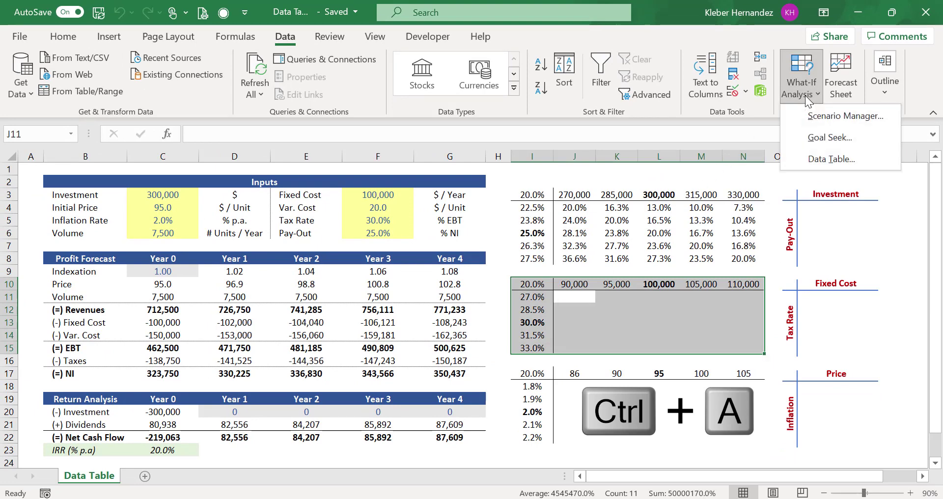
pyautogui.click(862, 159)
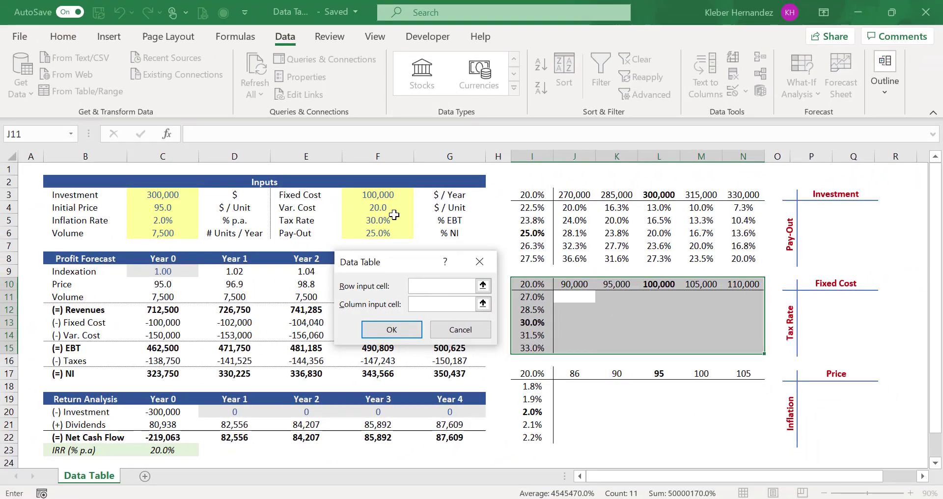
pyautogui.click(382, 198)
pyautogui.press('Tab')
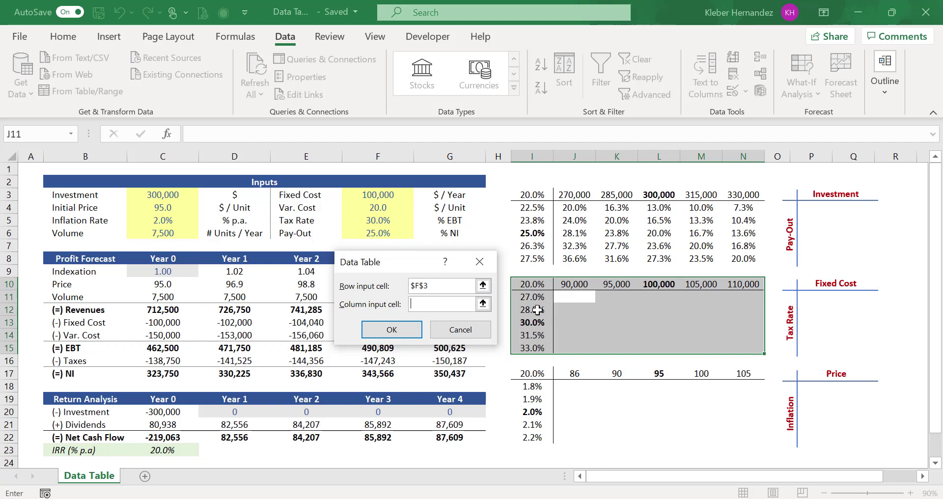
pyautogui.write('$F$5')
pyautogui.click(387, 221)
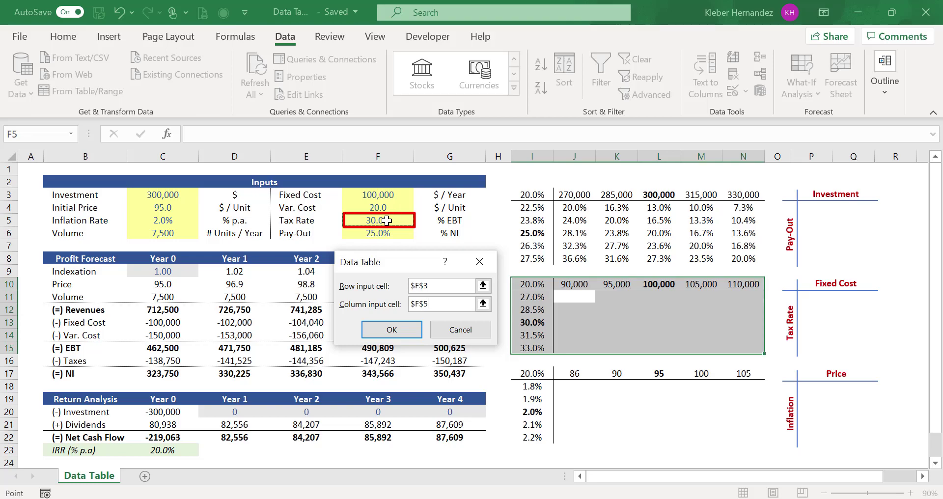
pyautogui.press('Return')
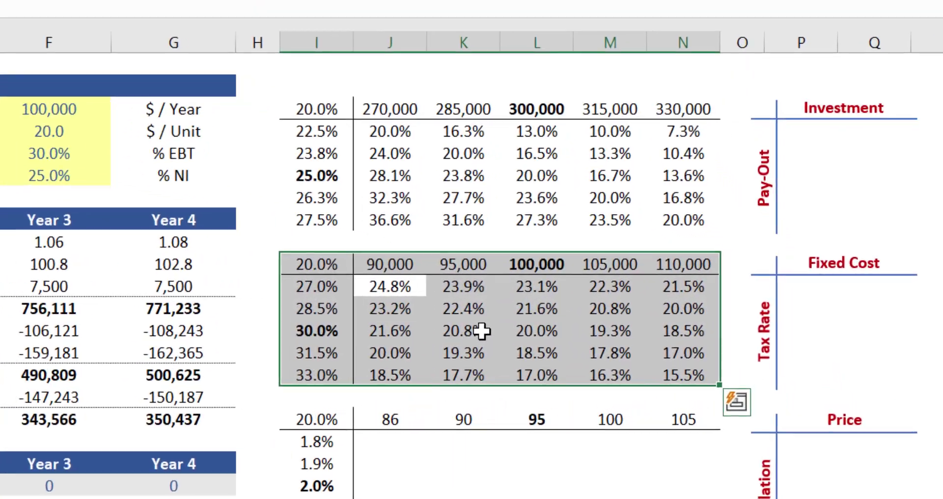
# Step: Examine the IRR results across the Fixed Cost/Tax Rate grid, down to its last cell, N15
pyautogui.press('Down')
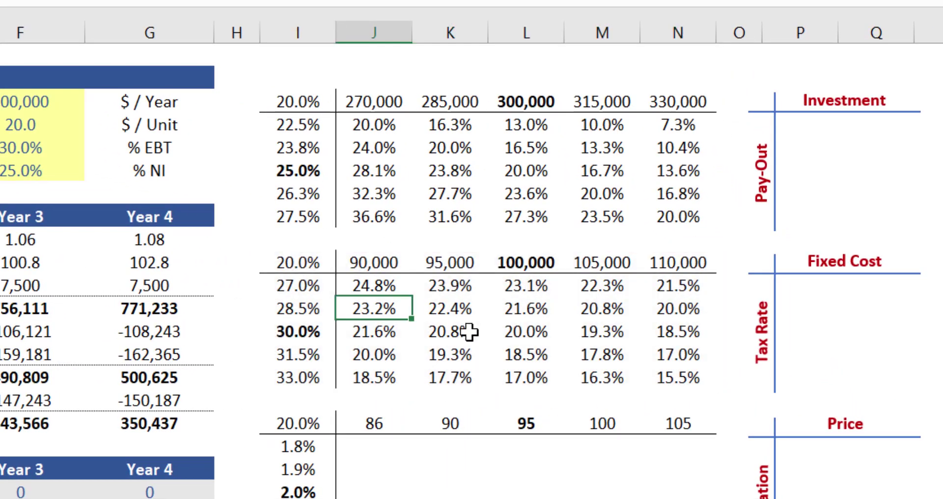
pyautogui.press('Down')
pyautogui.press('Right')
pyautogui.press('Down')
pyautogui.press('Down')
pyautogui.press('Right')
pyautogui.press('Right')
pyautogui.press('Right')
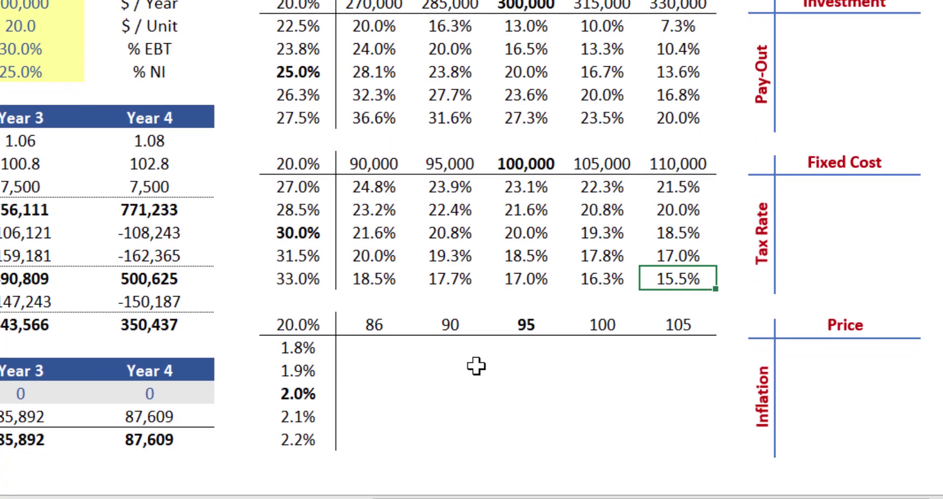
# Step: Create a data table on the third grid, I17:N22, with Initial Price $C$4 as row input and Inflation Rate $C$5 as column input
pyautogui.click(371, 352)
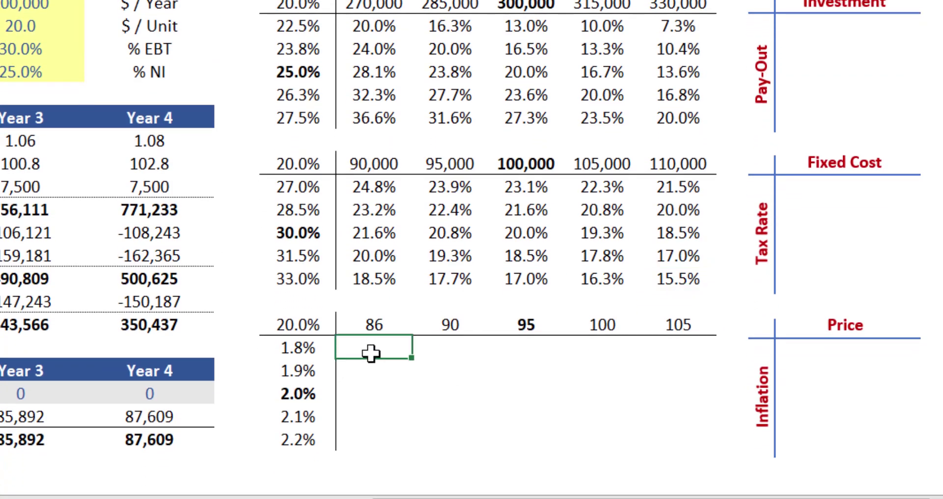
pyautogui.hotkey('ctrl', 'a')
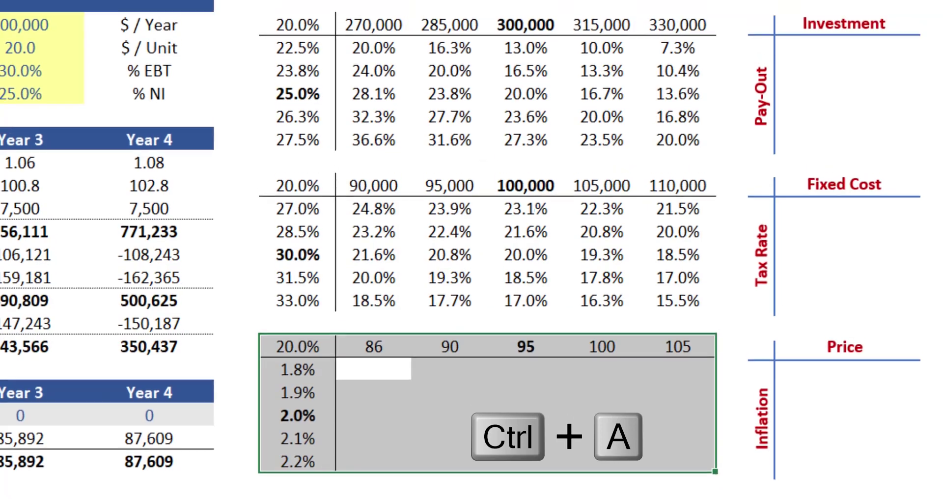
pyautogui.click(771, 30)
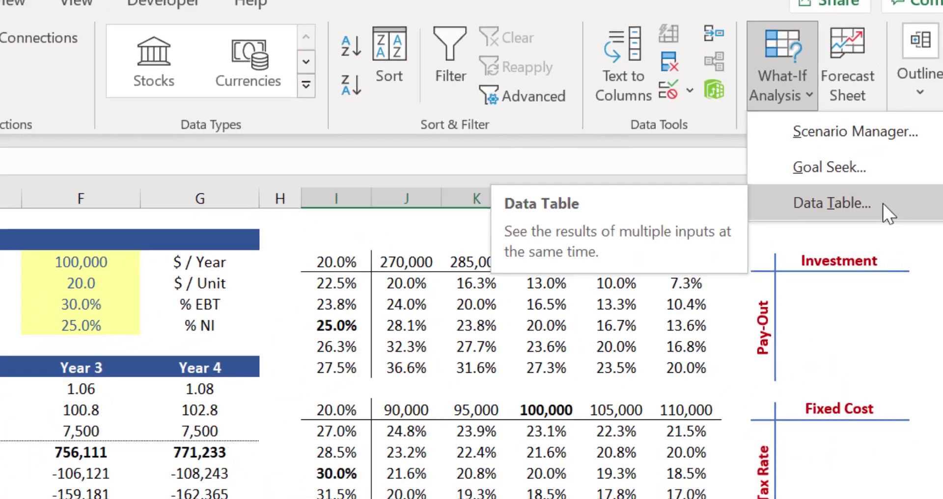
pyautogui.click(883, 202)
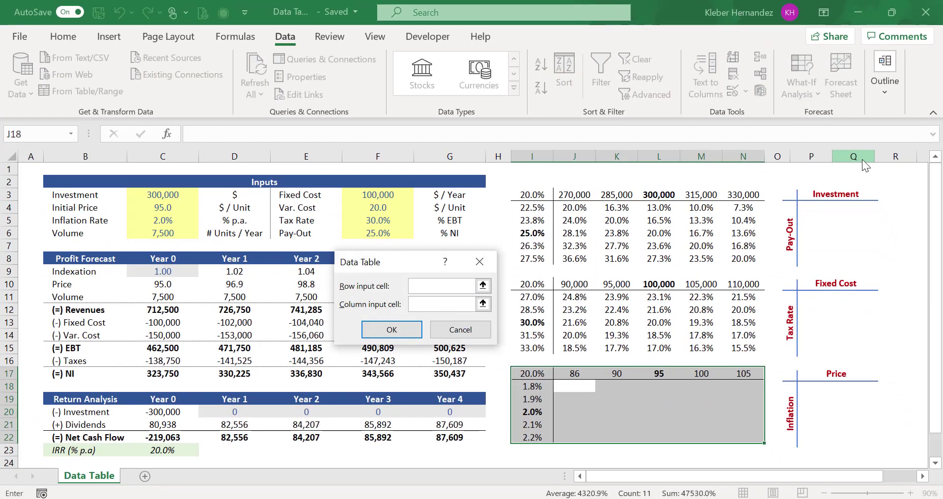
pyautogui.moveTo(414, 264); pyautogui.dragTo(413, 363)
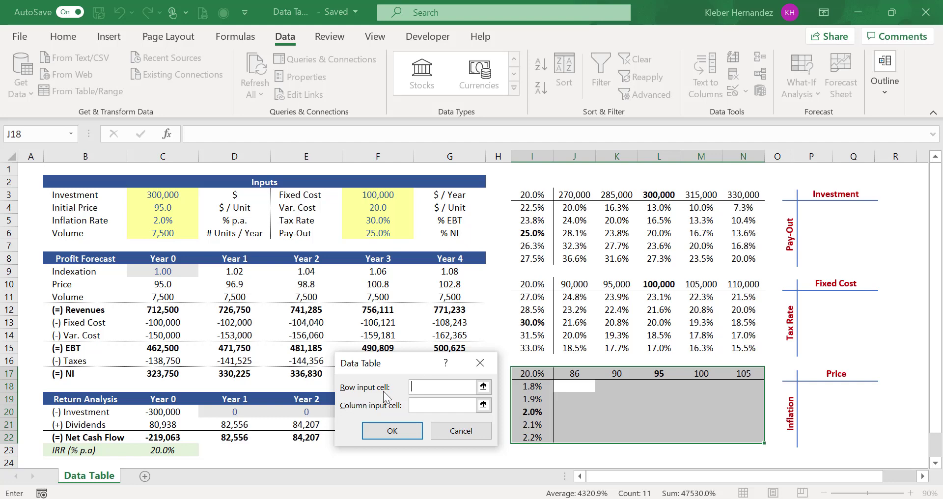
pyautogui.click(175, 207)
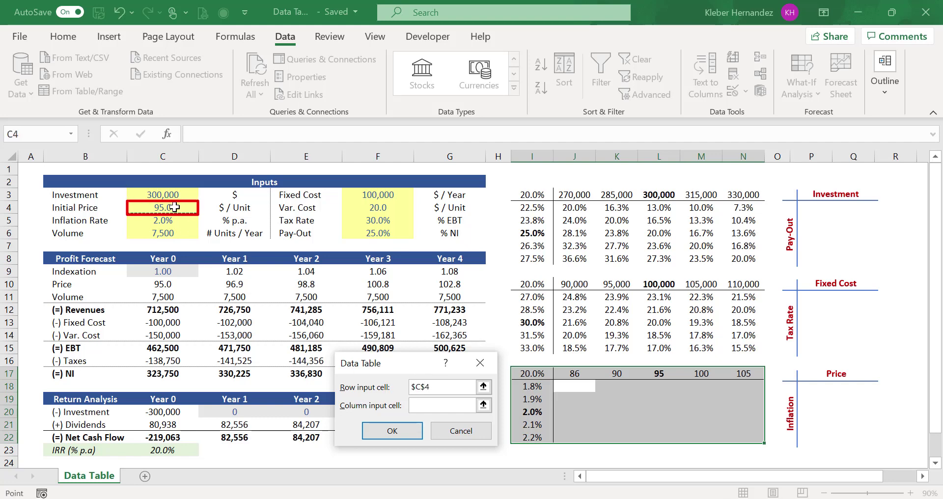
pyautogui.press('Tab')
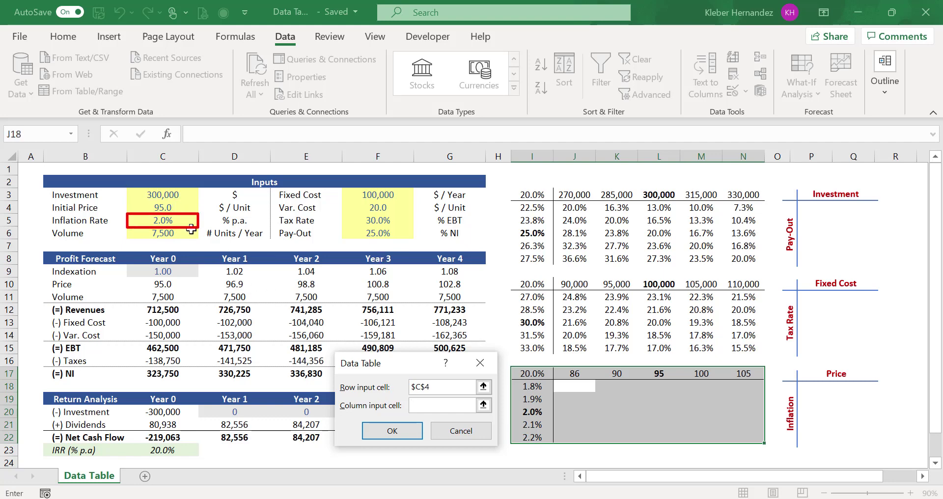
pyautogui.click(170, 225)
pyautogui.press('Return')
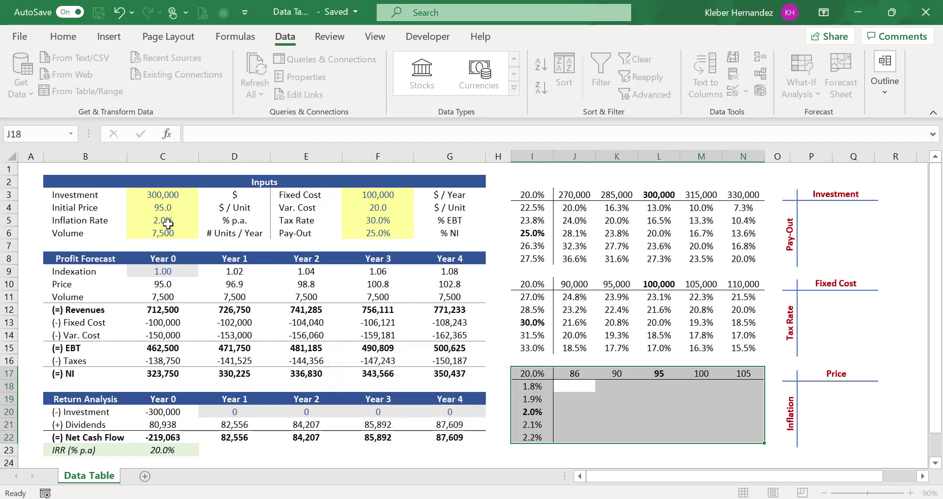
pyautogui.click(666, 452)
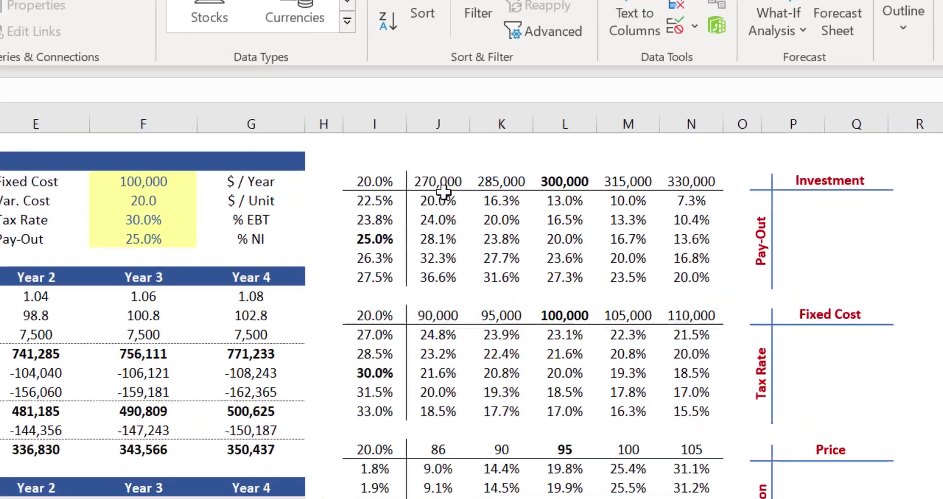
# Step: Highlight IRR results greater than 20% in the first table, J4:N8, using Green Fill with Dark Green Text
pyautogui.click(442, 195)
pyautogui.hotkey('ctrl', 'shift', 'Right')
pyautogui.hotkey('ctrl', 'shift', 'Down')
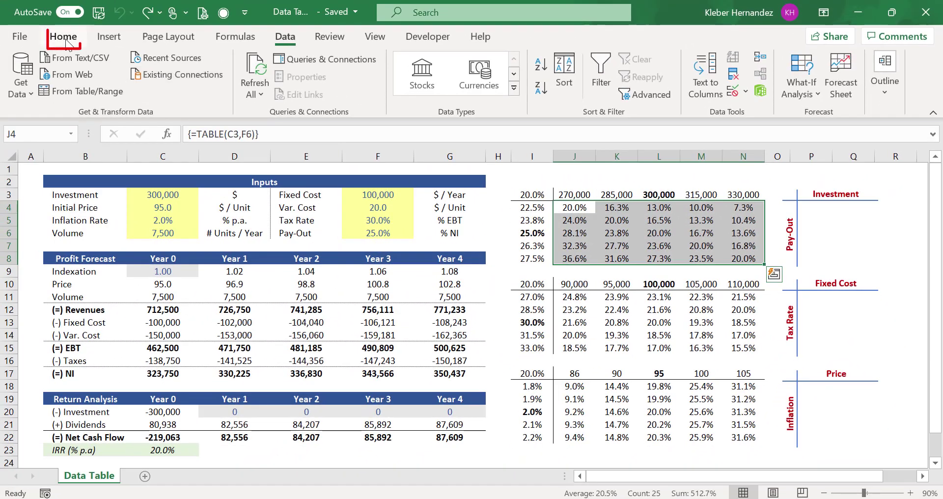
pyautogui.click(64, 37)
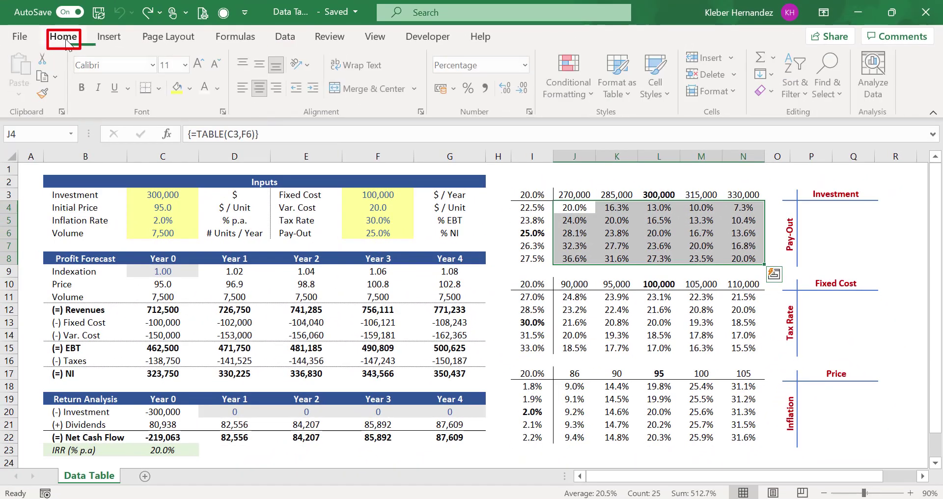
pyautogui.click(569, 81)
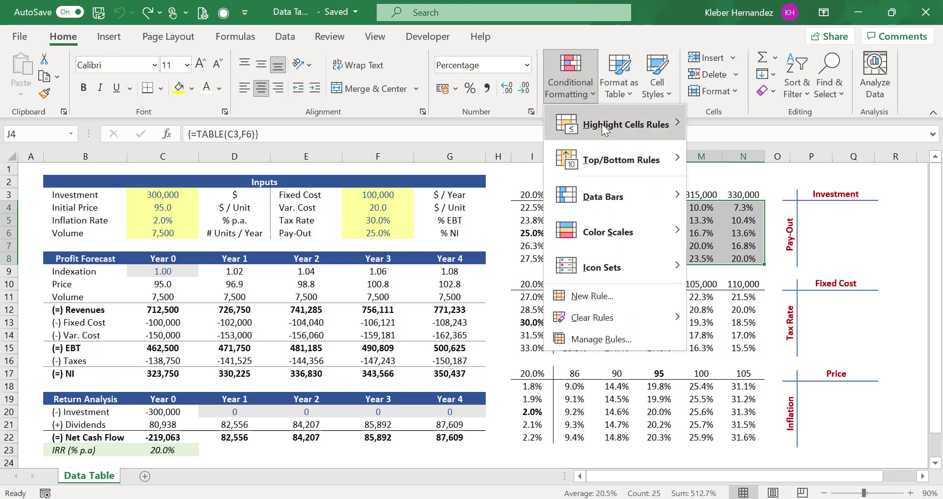
pyautogui.moveTo(635, 128)
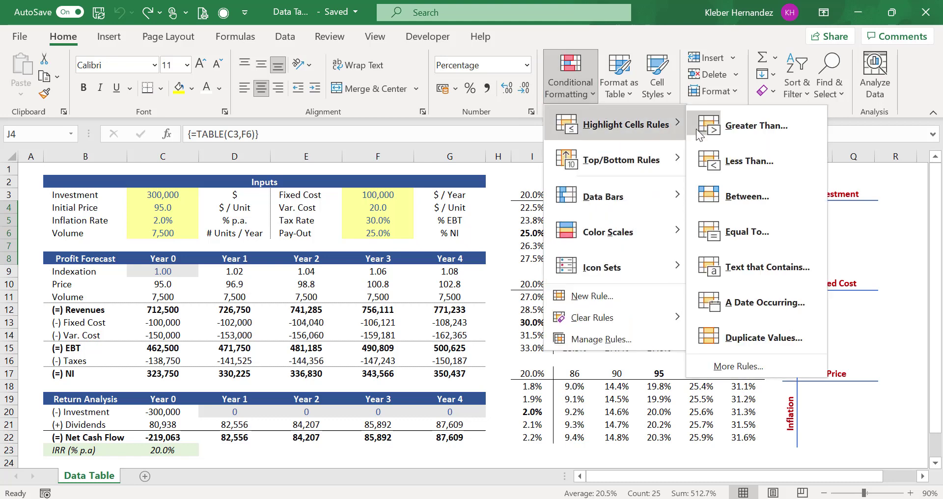
pyautogui.click(794, 128)
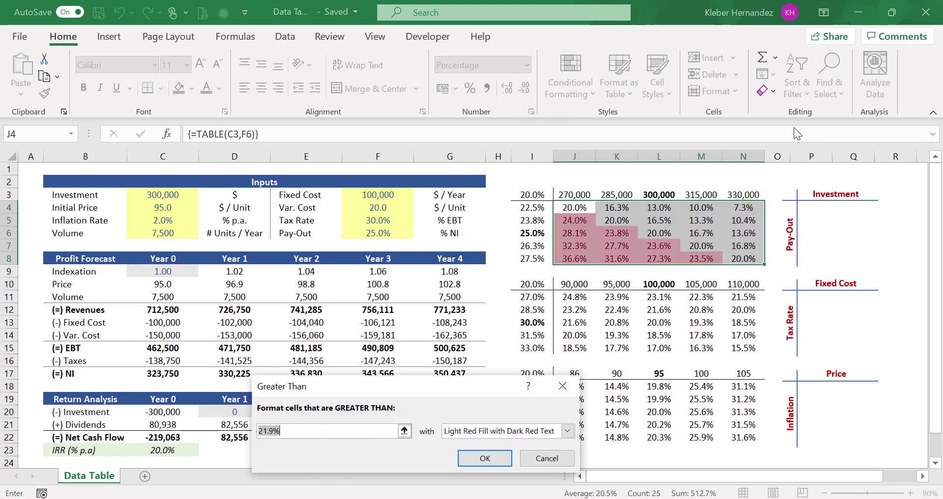
pyautogui.write('20%')
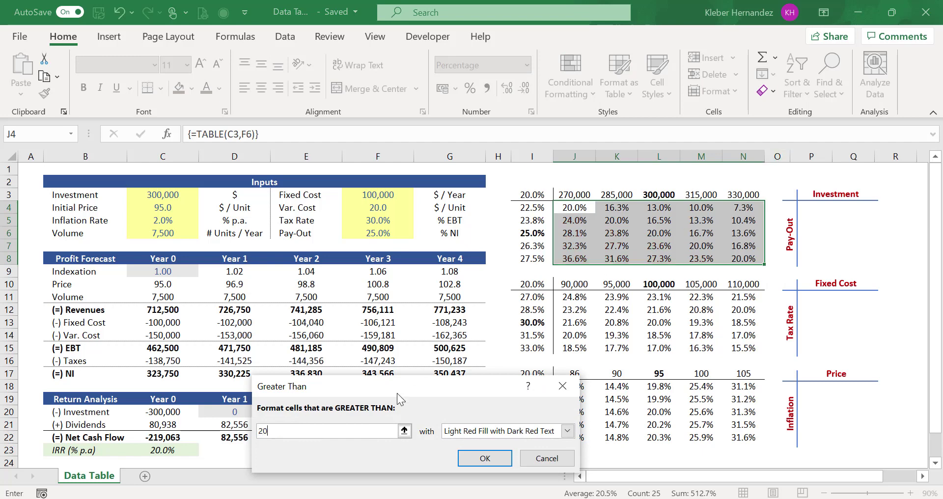
pyautogui.click(567, 431)
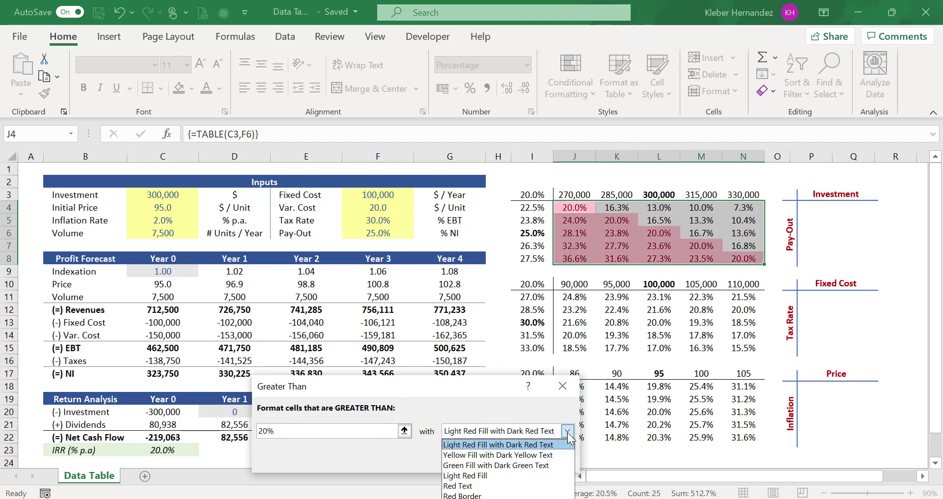
pyautogui.click(514, 465)
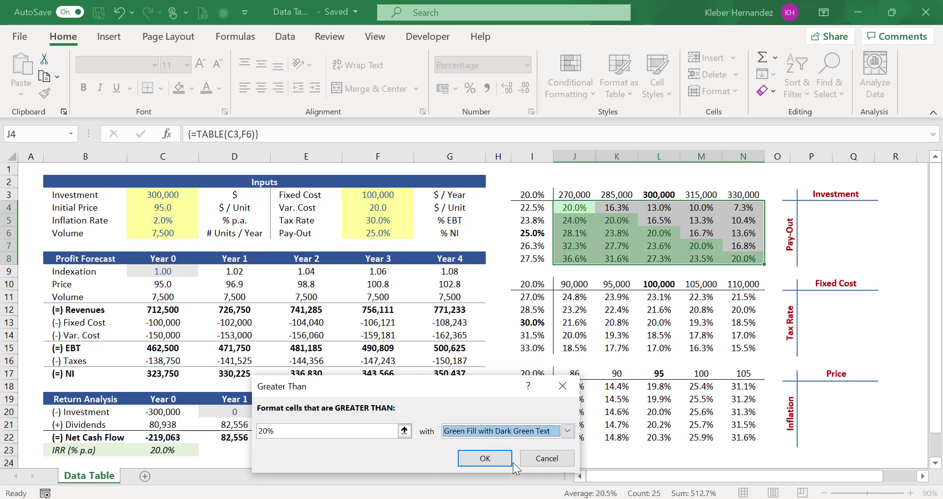
pyautogui.click(487, 460)
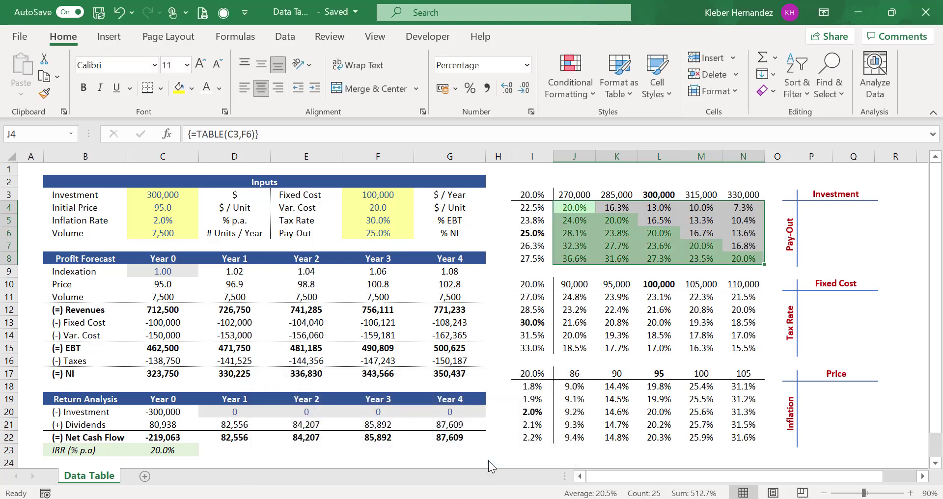
# Step: Highlight IRR results less than 15% in the first table, J4:N8, using Light Red Fill with Dark Red Text
pyautogui.click(580, 93)
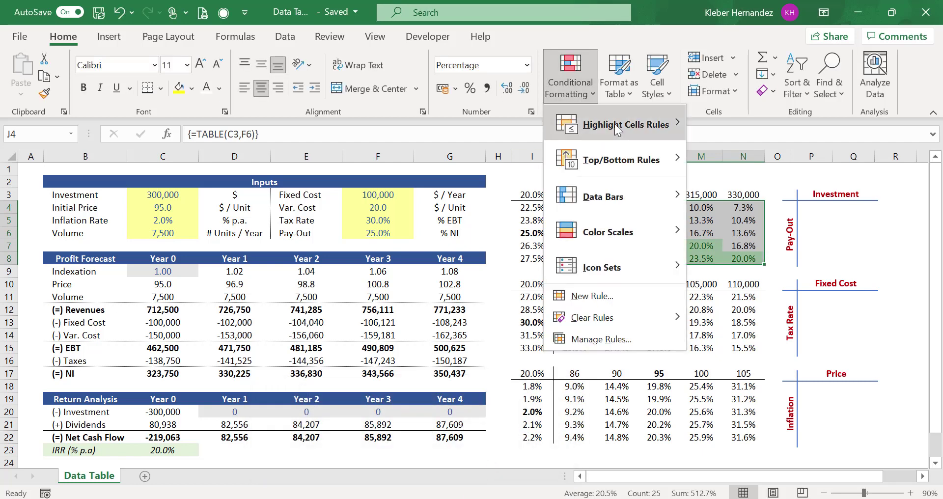
pyautogui.moveTo(614, 124)
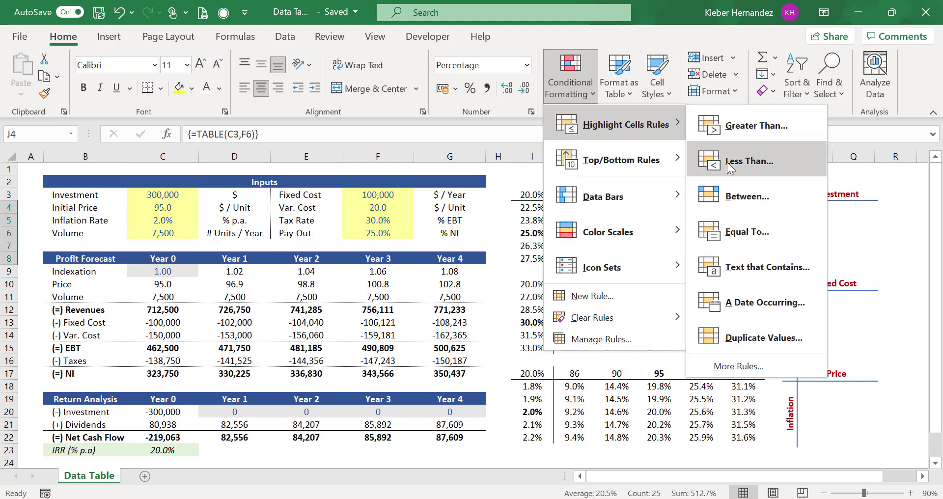
pyautogui.click(778, 162)
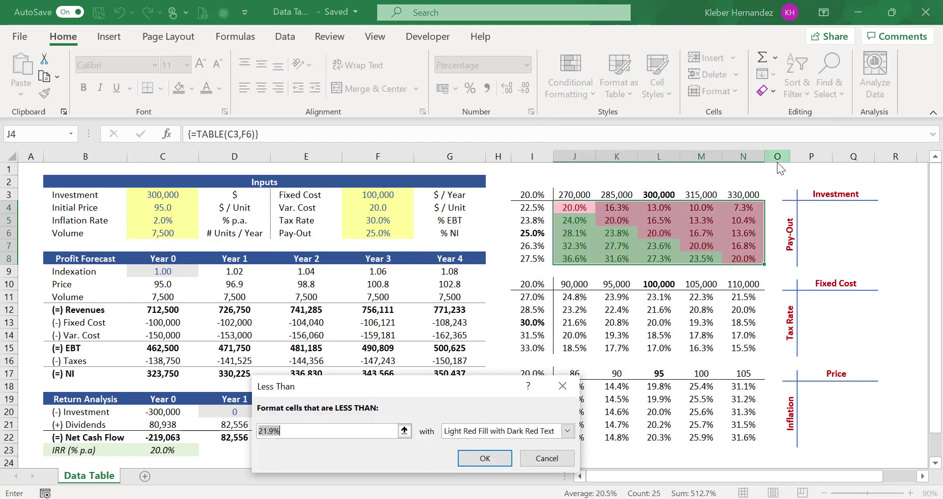
pyautogui.write('15%')
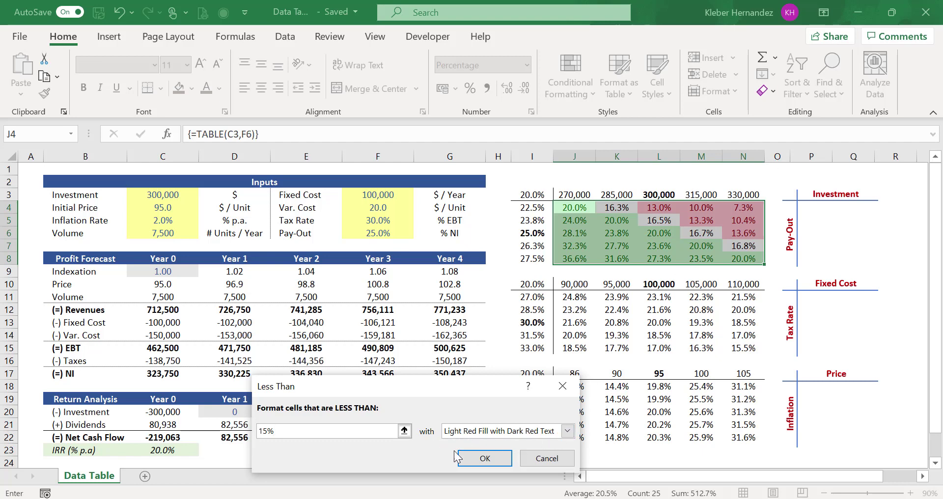
pyautogui.click(482, 459)
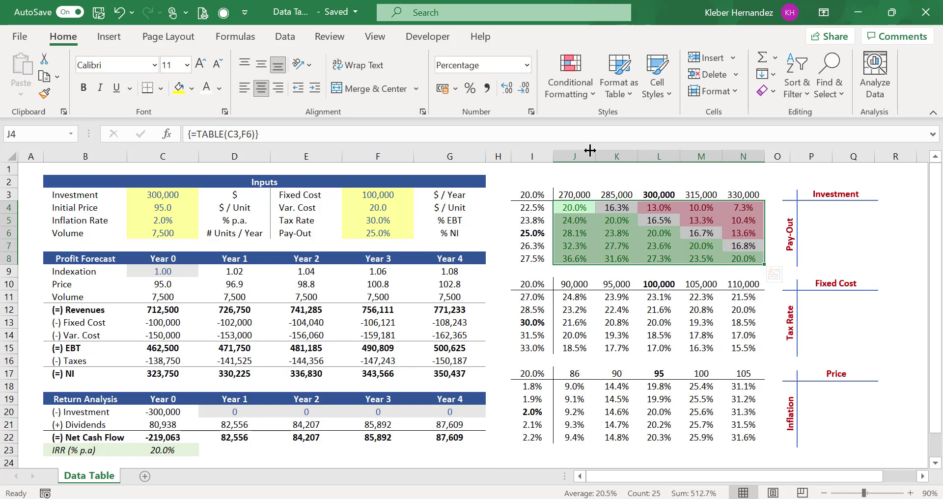
# Step: Highlight IRR results between 15% and 20% in the first table, J4:N8, using Yellow Fill with Dark Yellow Text
pyautogui.click(589, 93)
pyautogui.moveTo(617, 124)
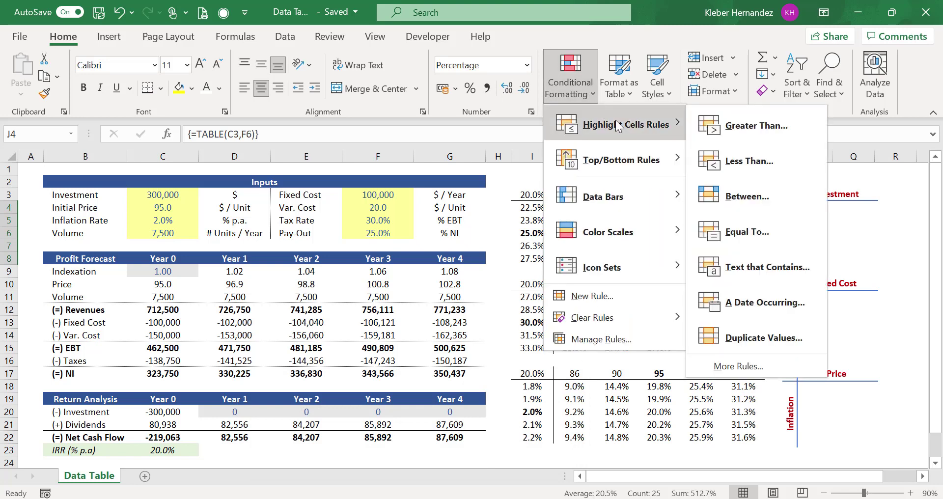
pyautogui.click(777, 199)
pyautogui.write('15%')
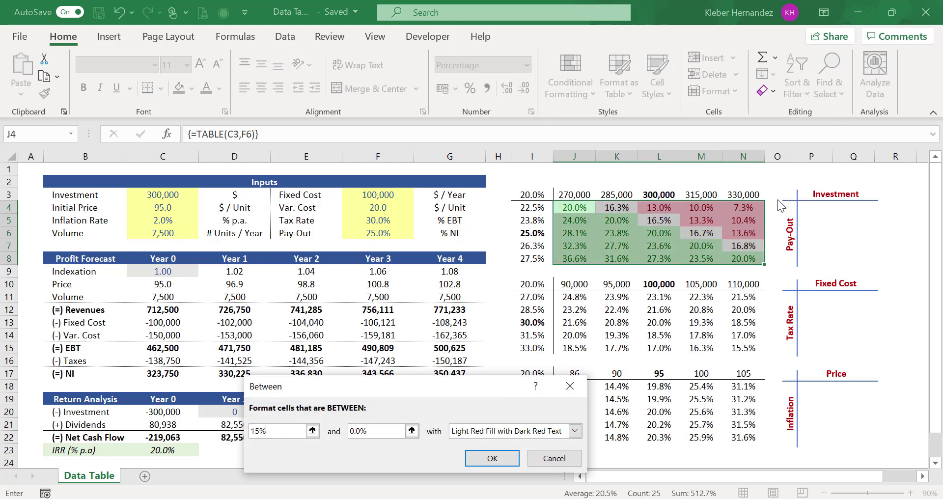
pyautogui.press('Tab')
pyautogui.write('20')
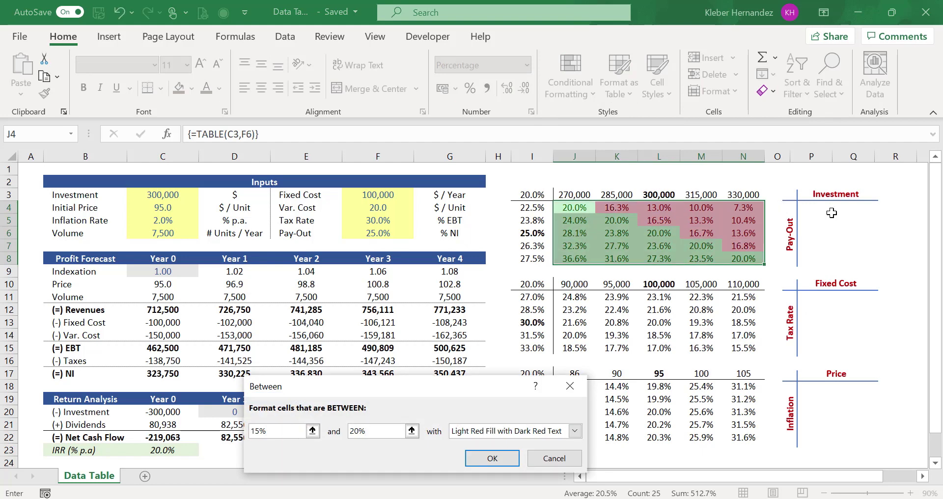
pyautogui.click(575, 431)
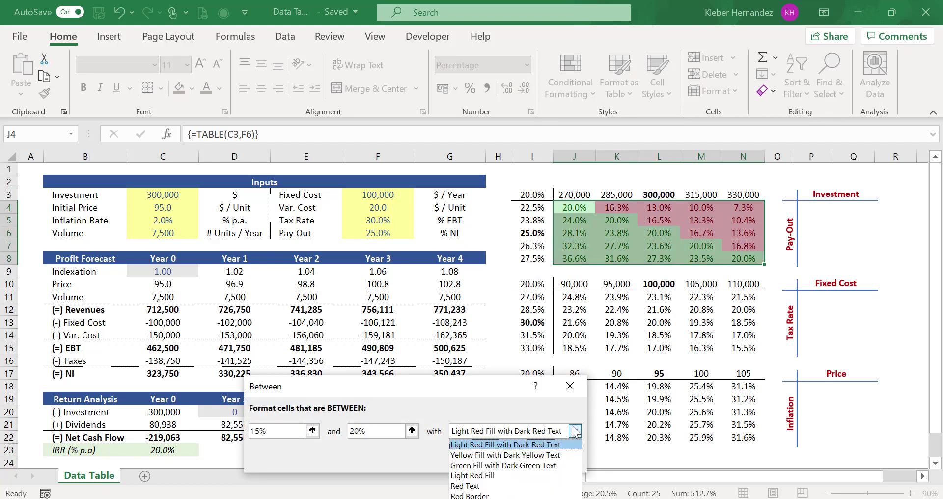
pyautogui.click(510, 456)
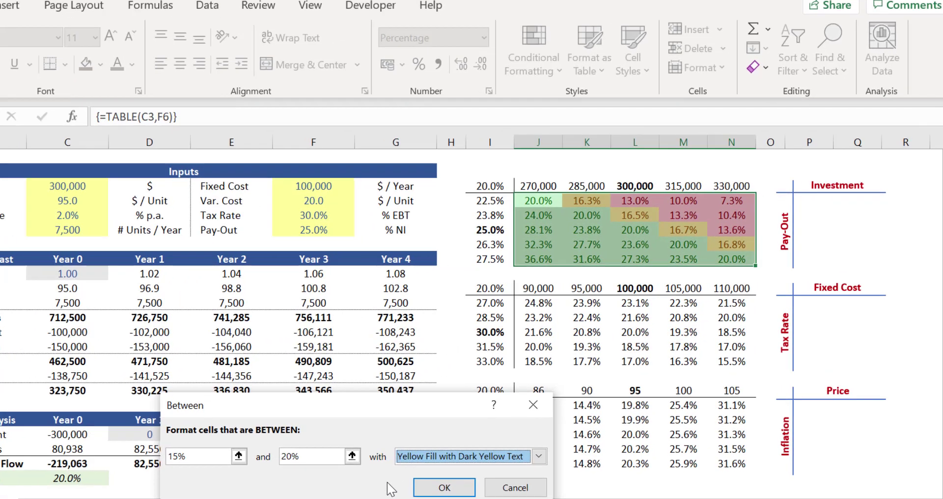
pyautogui.click(493, 458)
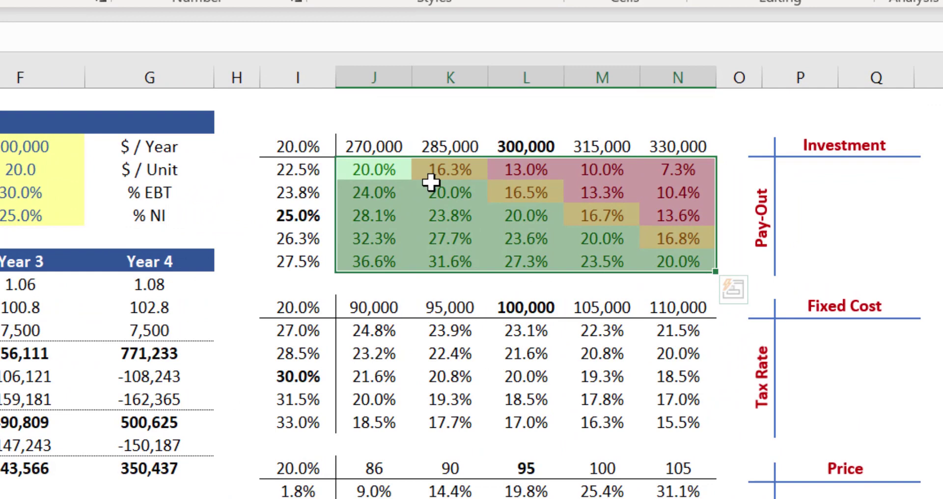
# Step: Examine the color-coded IRR results in the first table, going diagonally from J4 to the last row
pyautogui.click(391, 169)
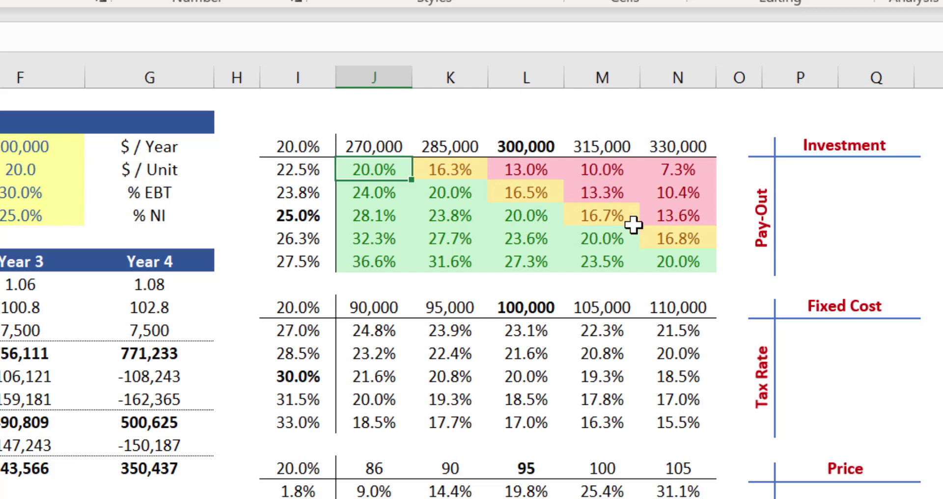
pyautogui.press('Down')
pyautogui.press('Right')
pyautogui.press('Down')
pyautogui.press('Right')
pyautogui.press('Down')
pyautogui.press('Right')
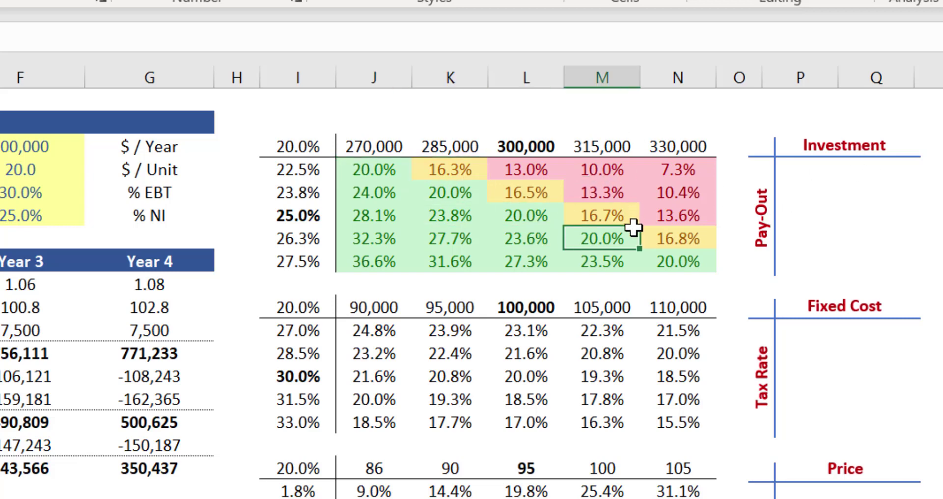
pyautogui.press('Down')
pyautogui.press('Left')
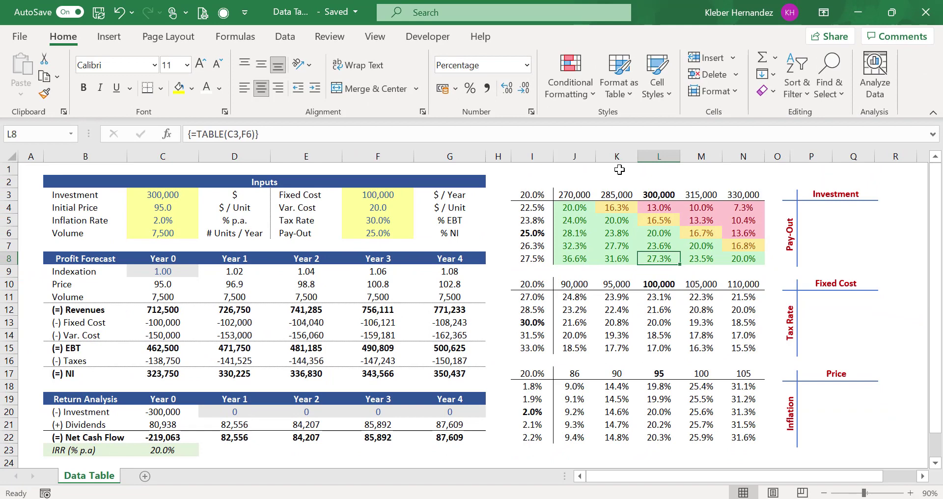
# Step: Hide the IRR value in corner cell I3 and copy the formatting of I3:N8 to the other two tables, I10:N15 and I17:N22
pyautogui.click(533, 192)
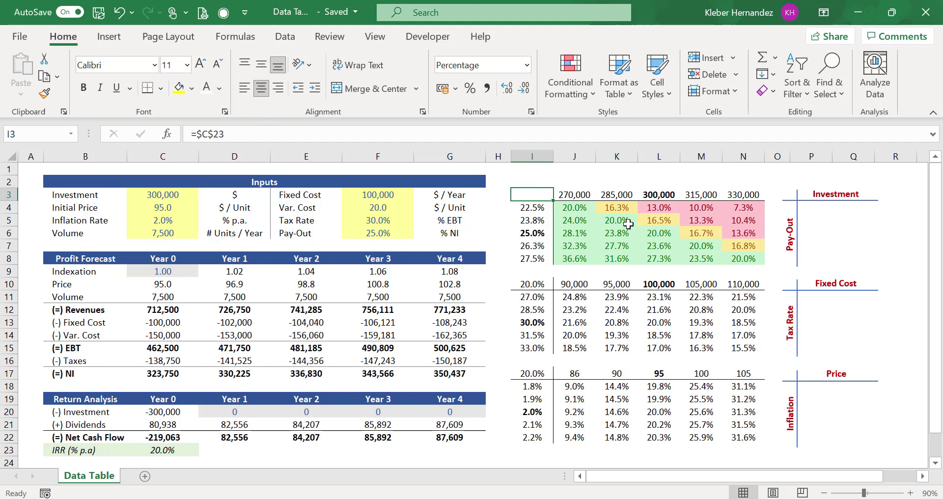
pyautogui.hotkey('ctrl', 'a')
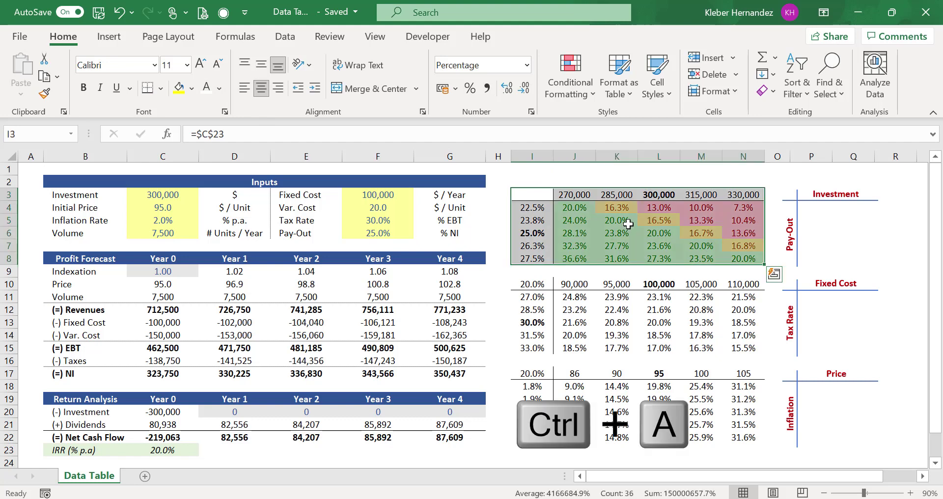
pyautogui.click(45, 94)
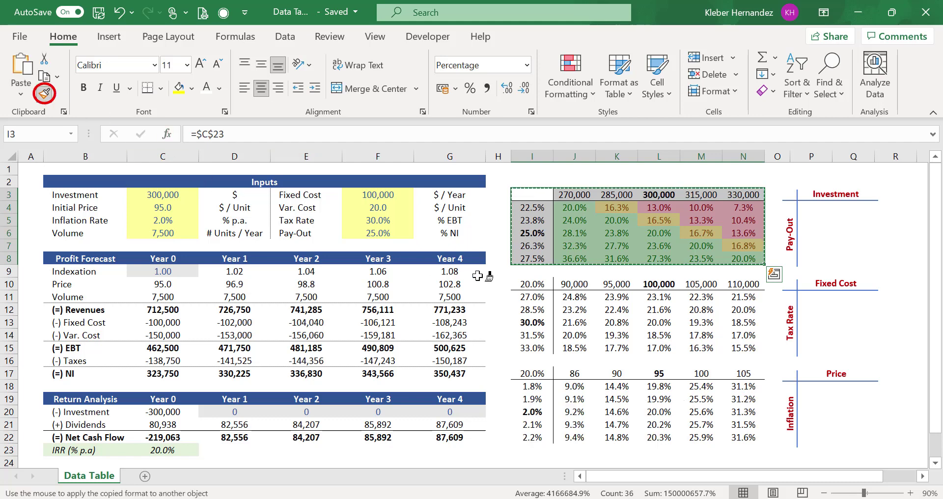
pyautogui.moveTo(533, 285); pyautogui.dragTo(744, 348)
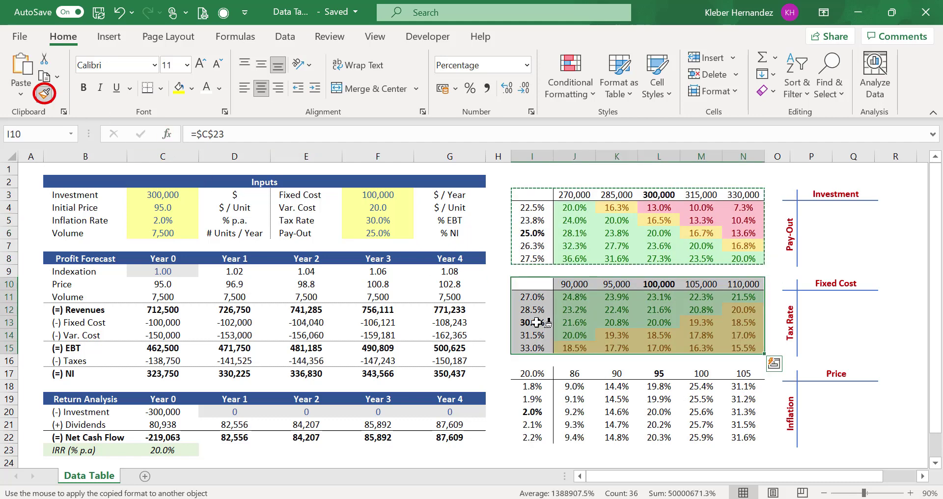
pyautogui.click(534, 374)
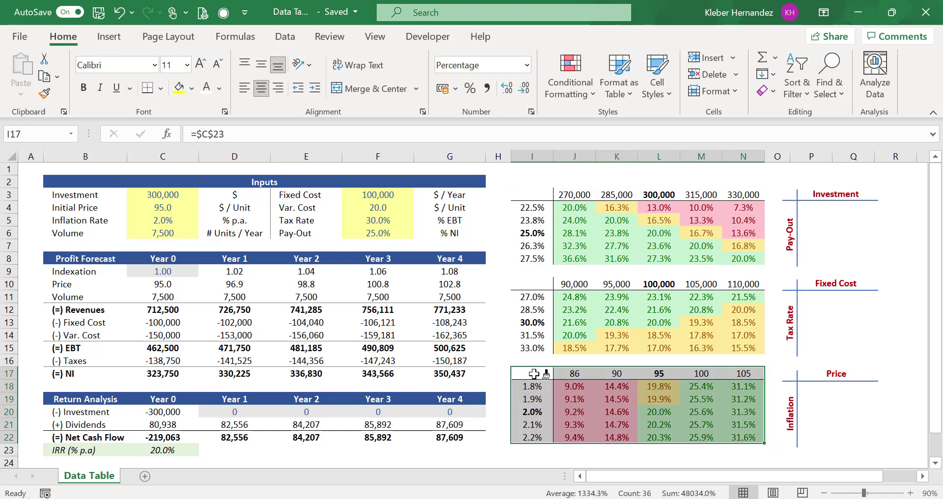
pyautogui.click(580, 372)
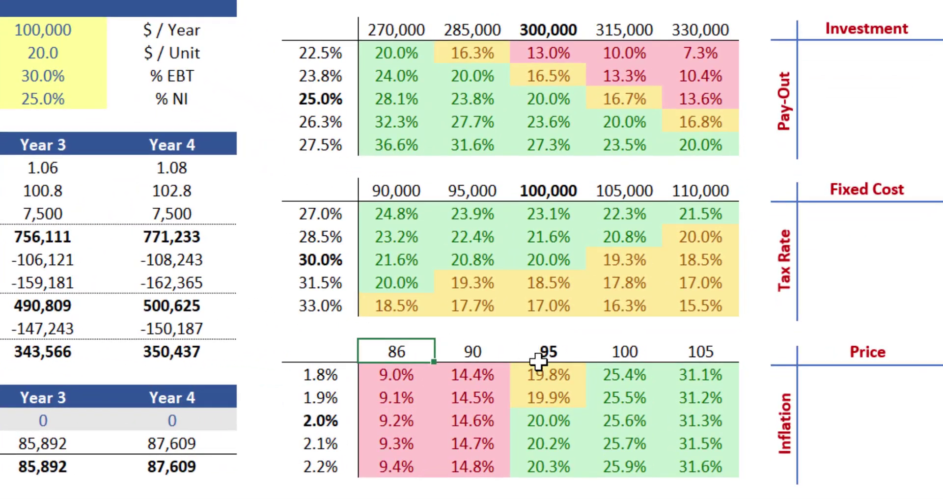
# Step: Bold the base-case IRR at the center of each of the three tables, cells L6, L13 and L20
pyautogui.click(549, 98)
pyautogui.keyDown('ctrl'); pyautogui.click(555, 263); pyautogui.keyUp('ctrl')
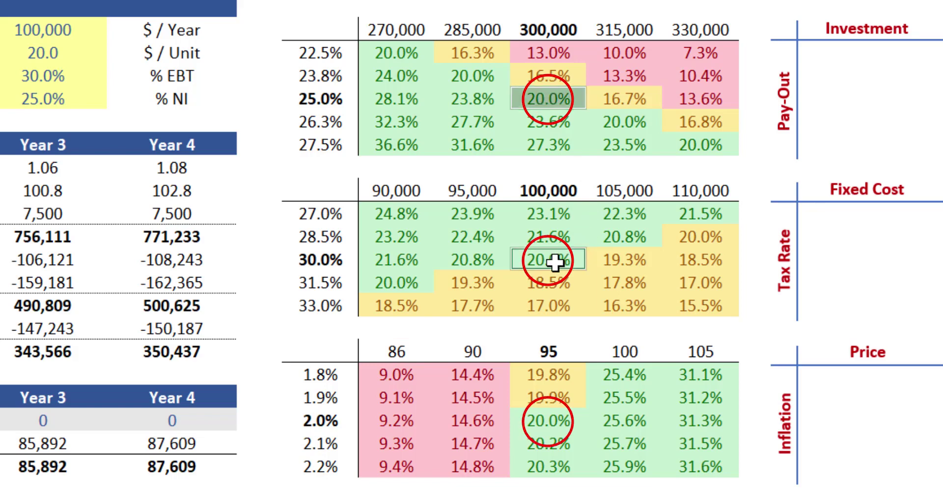
pyautogui.keyDown('ctrl'); pyautogui.click(554, 421); pyautogui.keyUp('ctrl')
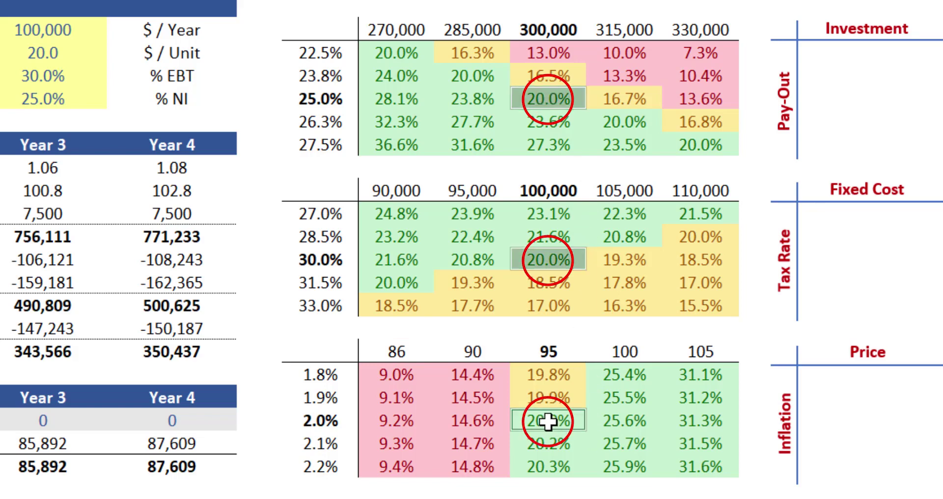
pyautogui.hotkey('ctrl', 'b')
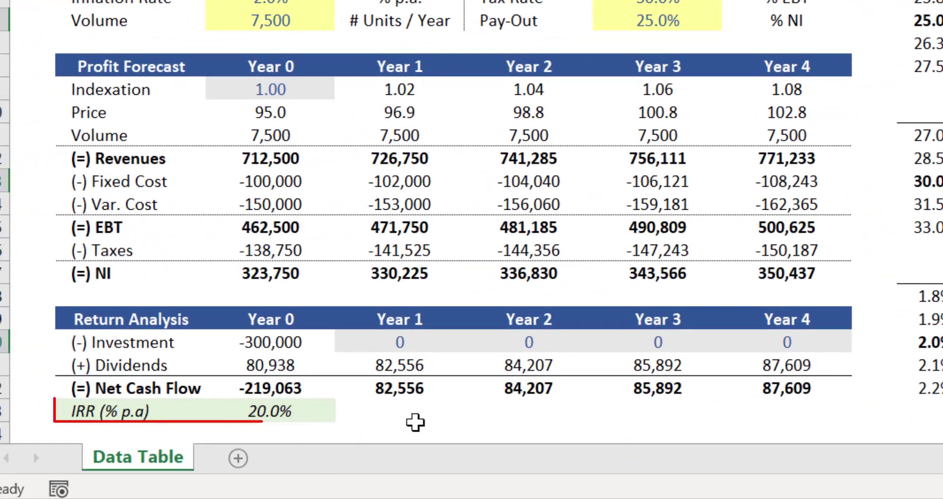
# Step: Compare the model's IRR in C23 with base case L6, and examine the higher-investment and lower-pay-out results in L4:N6
pyautogui.click(289, 412)
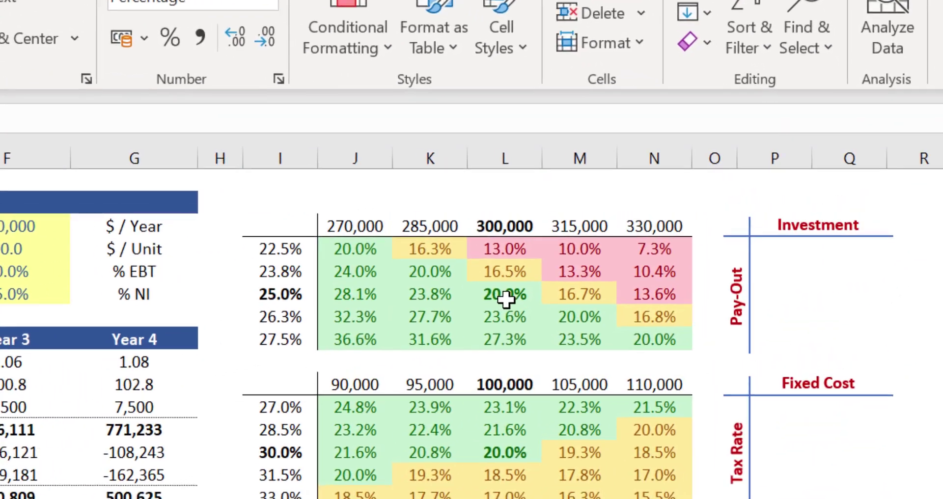
pyautogui.click(506, 299)
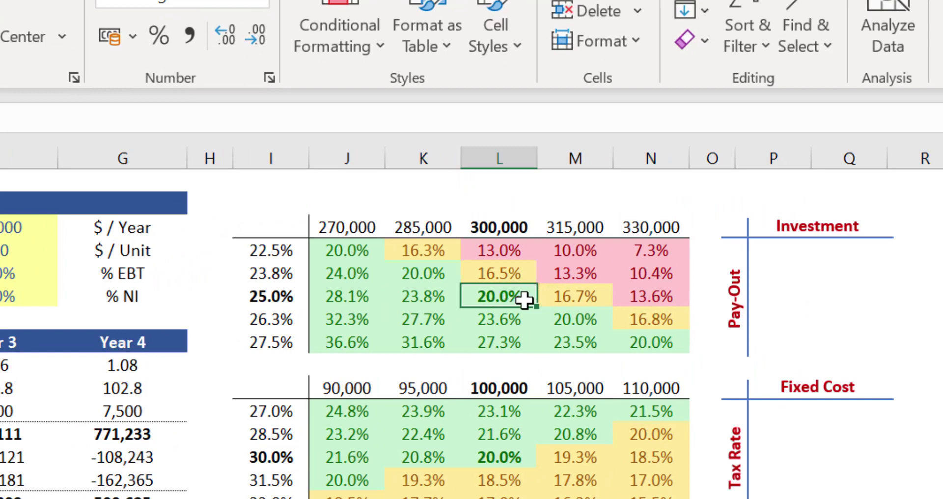
pyautogui.hotkey('shift', 'Right')
pyautogui.hotkey('shift', 'Right')
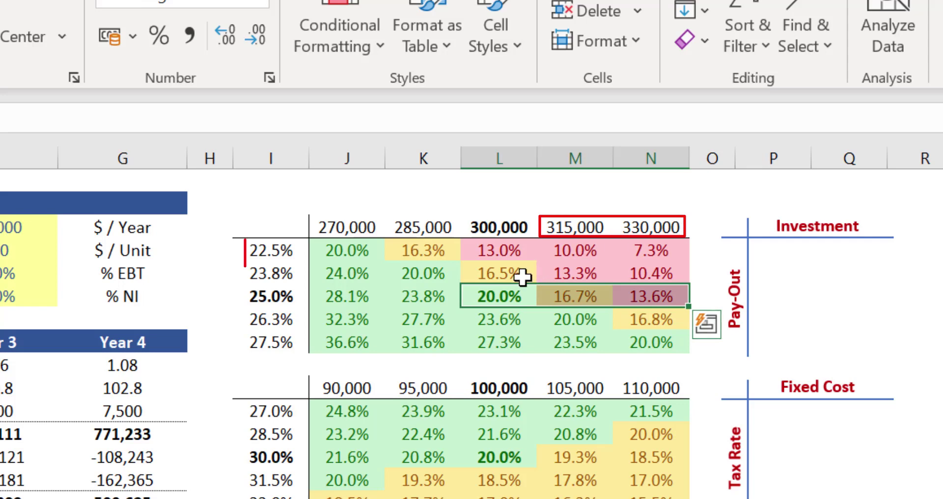
pyautogui.click(499, 291)
pyautogui.hotkey('shift', 'Up')
pyautogui.hotkey('shift', 'Up')
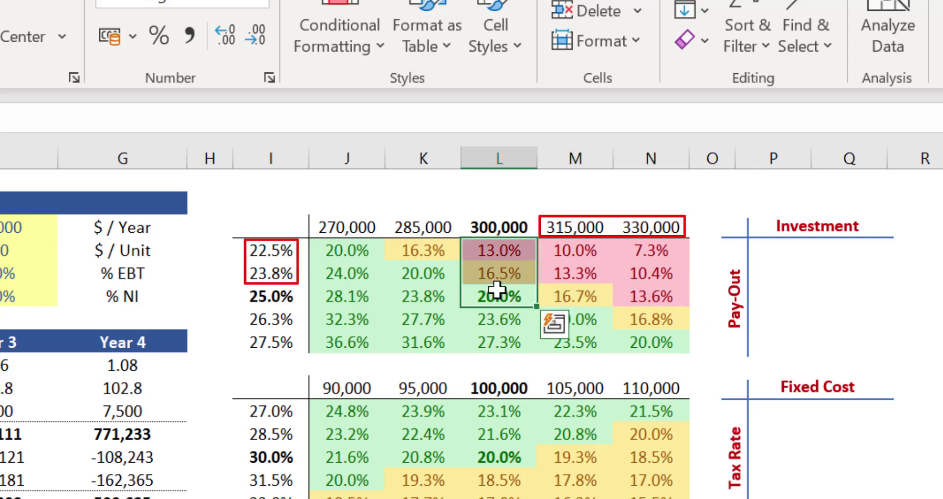
pyautogui.hotkey('shift', 'Right')
pyautogui.hotkey('shift', 'Right')
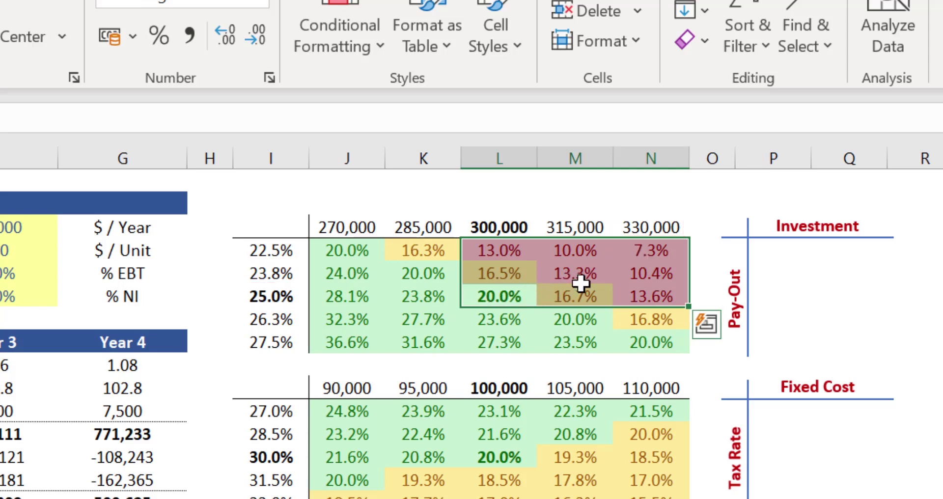
pyautogui.click(511, 294)
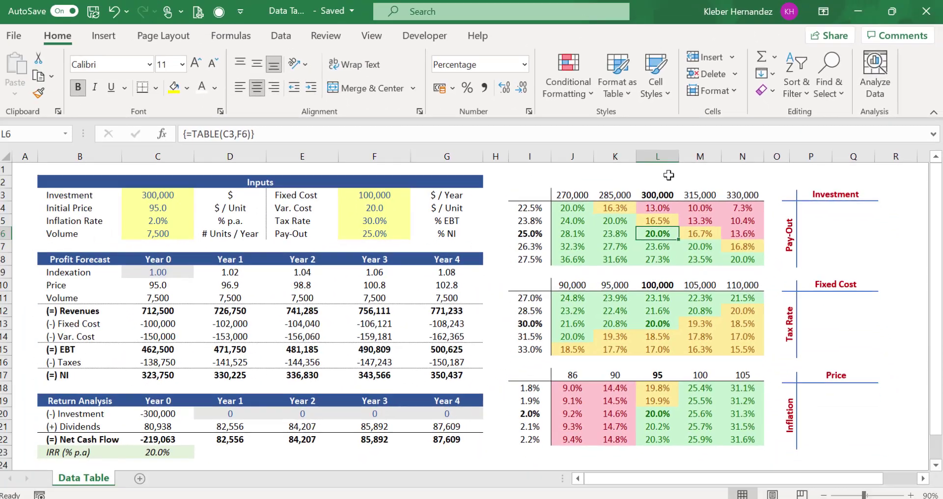
pyautogui.click(499, 180)
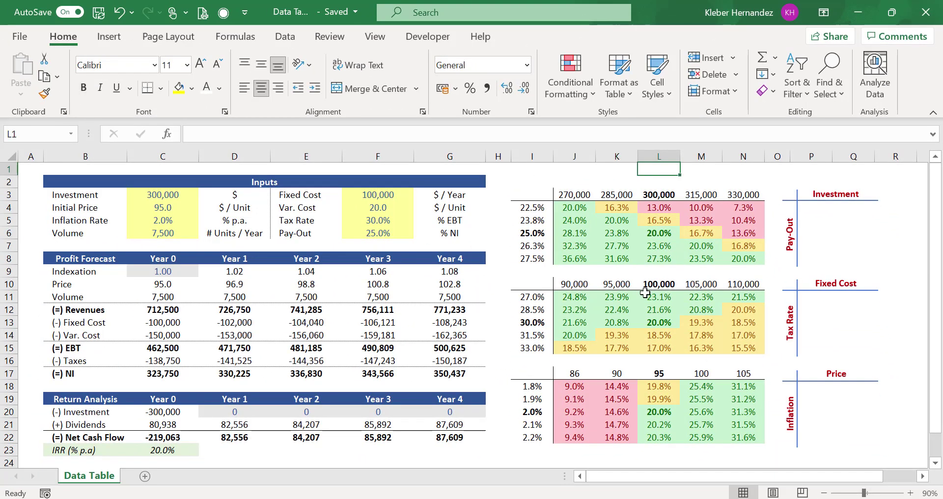